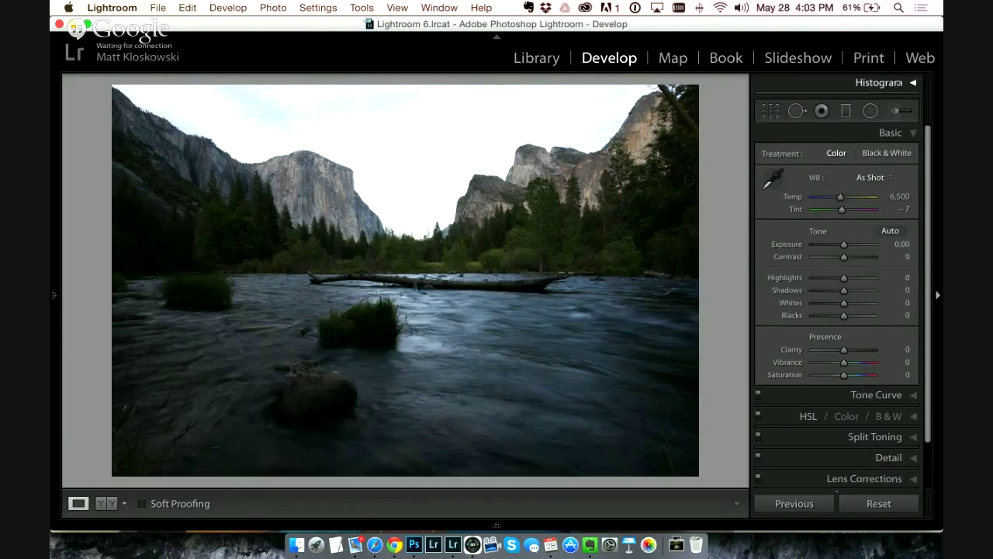
Step: Check the histogram and sharpen the photo with Amount 116, Radius 1.6 and Detail 47
left_click(880, 82)
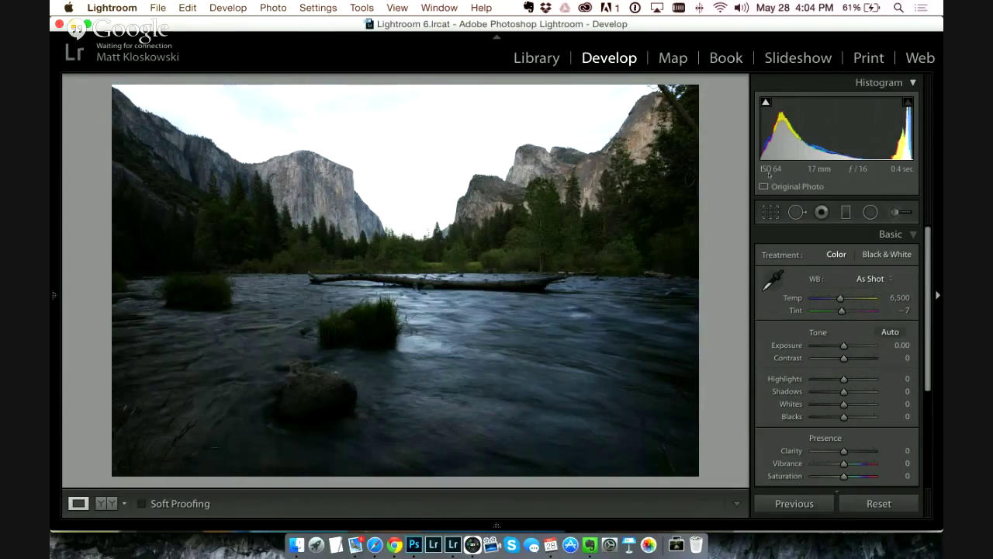
left_click(867, 87)
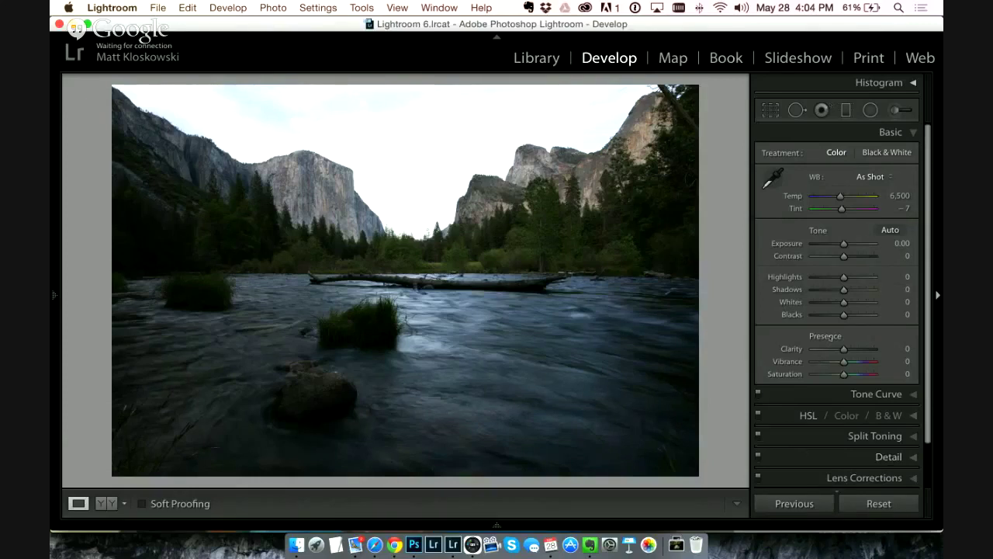
left_click(869, 456)
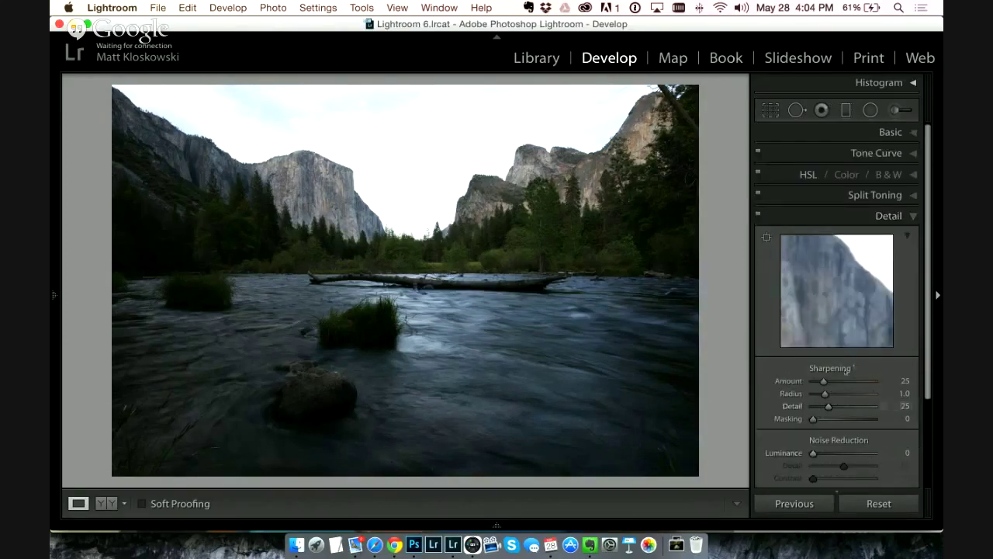
left_click_drag(823, 381, 842, 407)
left_click(840, 393)
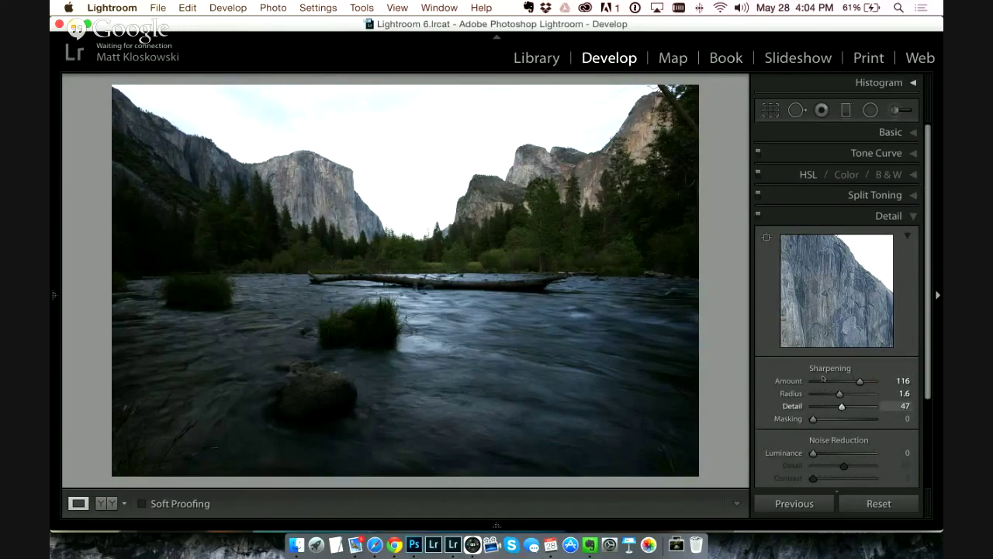
left_click(804, 220)
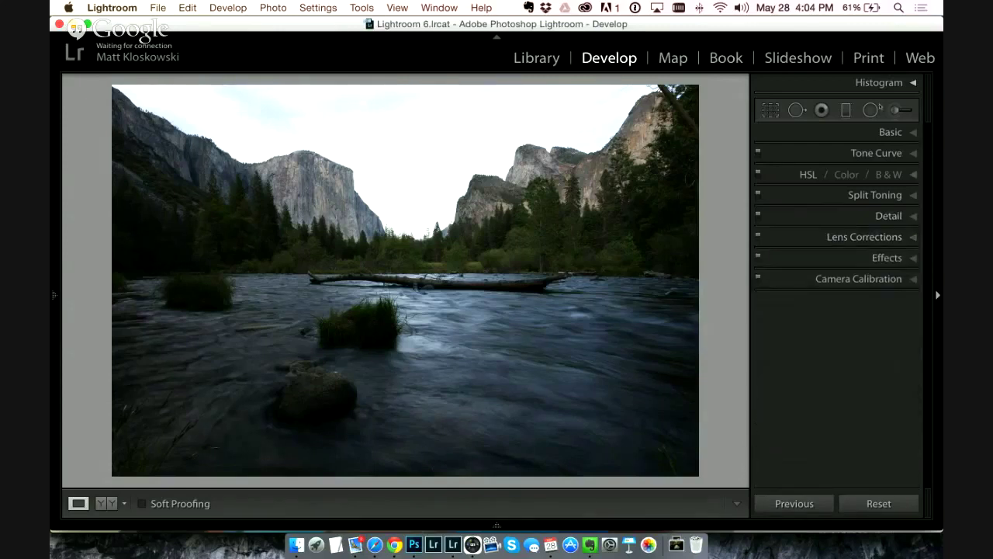
Step: Warm the photo to Temp 7,099 and balance its tones with Highlights −43 and Shadows +33
left_click(883, 133)
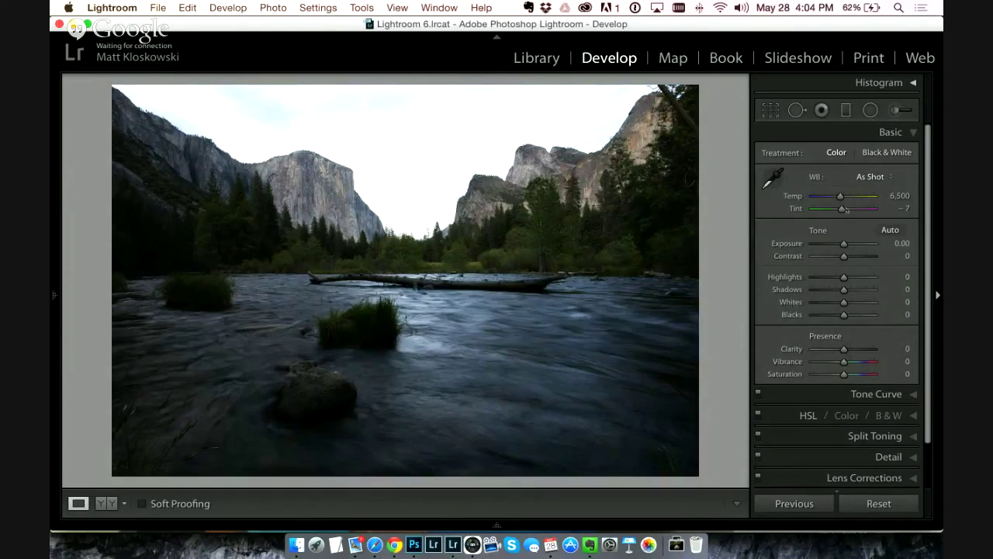
left_click_drag(840, 196, 844, 198)
left_click_drag(844, 243, 854, 289)
double_click(846, 247)
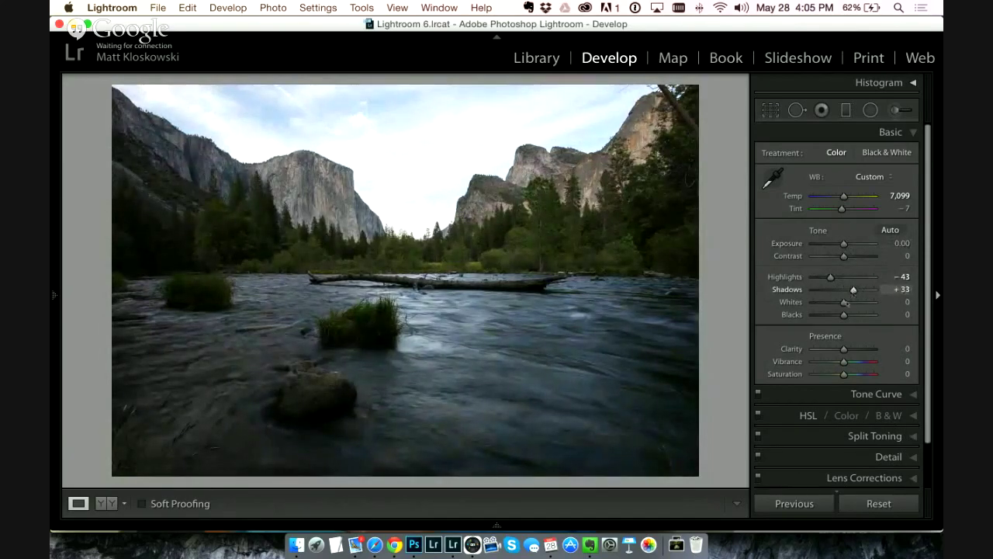
Step: Set Whites to +33 and Blacks to −14 using the clipping preview, and check the histogram
key("alt")
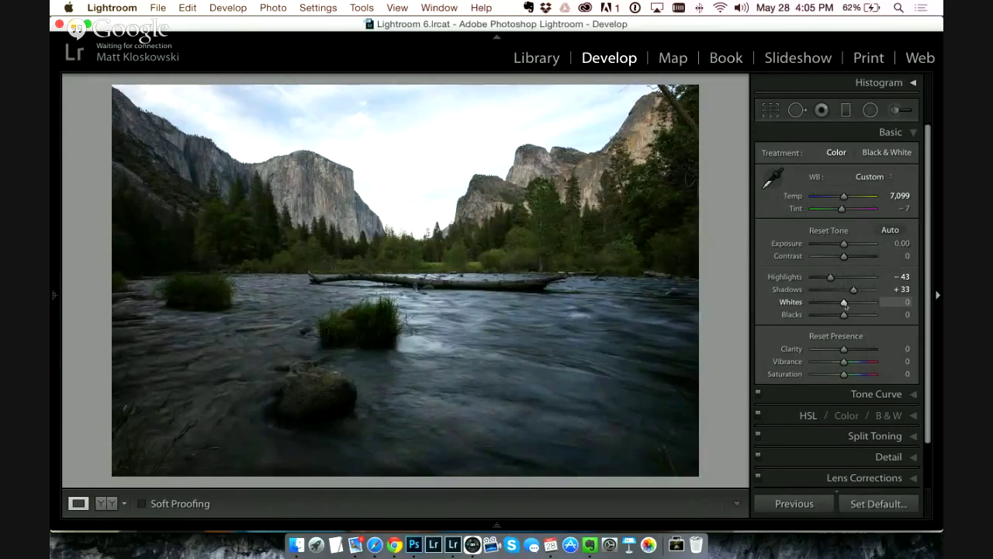
mouse_move(844, 304)
left_mouse_down()
mouse_move(855, 304)
mouse_move(838, 315)
left_mouse_up()
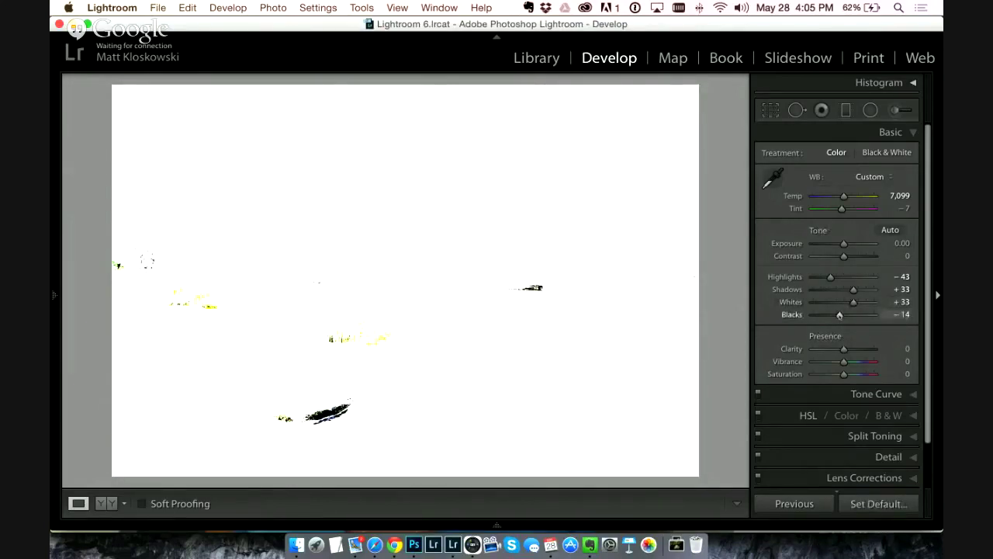
left_click_drag(839, 315, 839, 314)
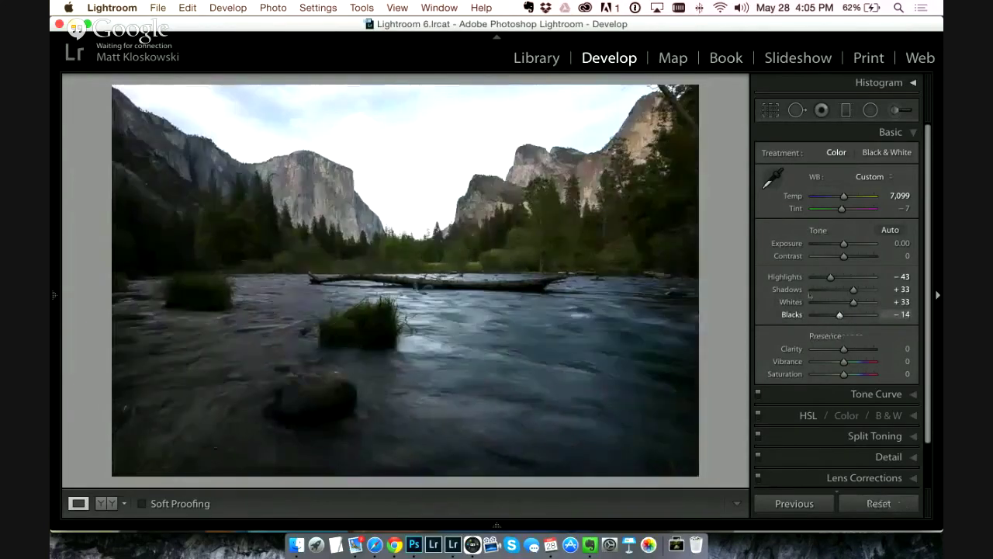
left_click(879, 82)
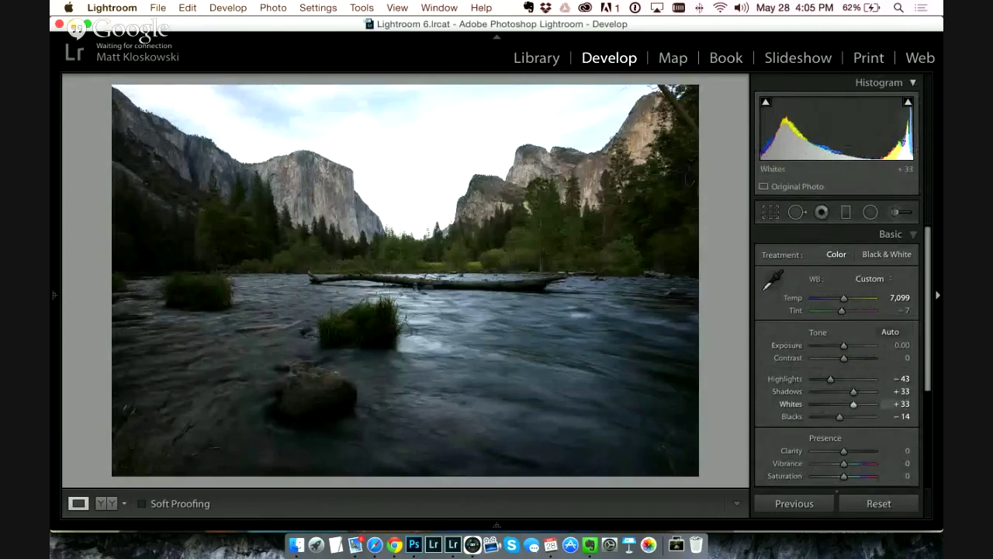
left_click(881, 83)
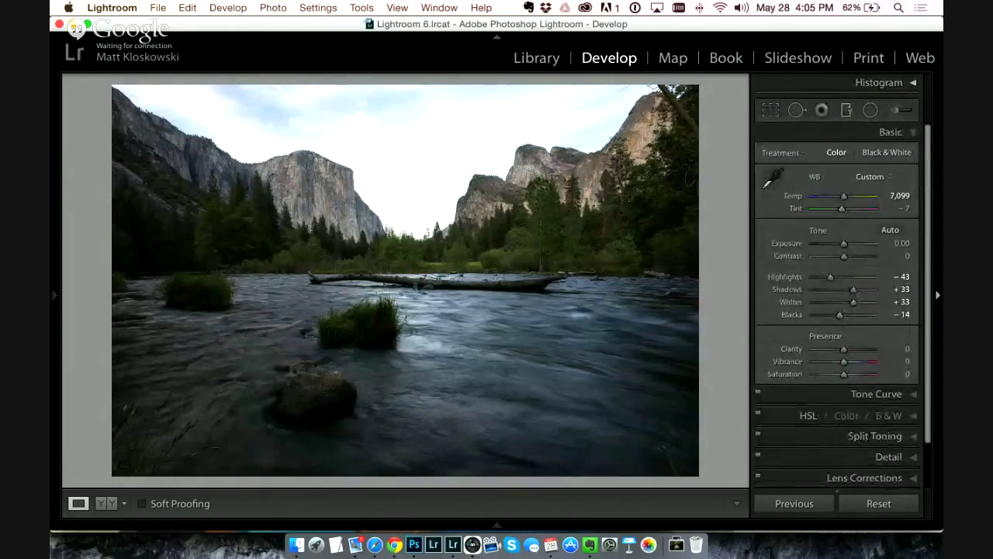
Step: Add a level graduated filter from the sky down to the treeline with Temp −4 and Exposure −1.00
left_click(846, 110)
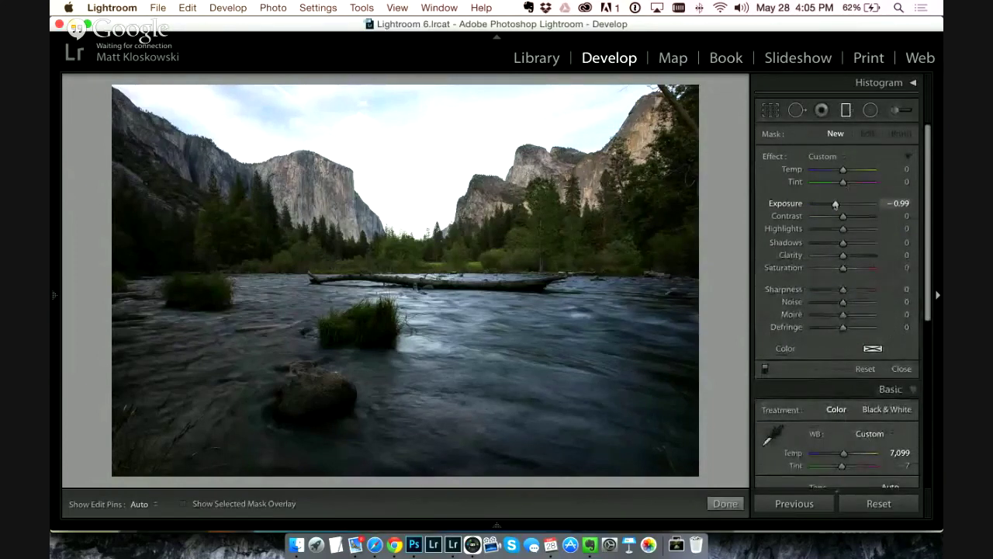
left_click_drag(835, 204, 831, 203)
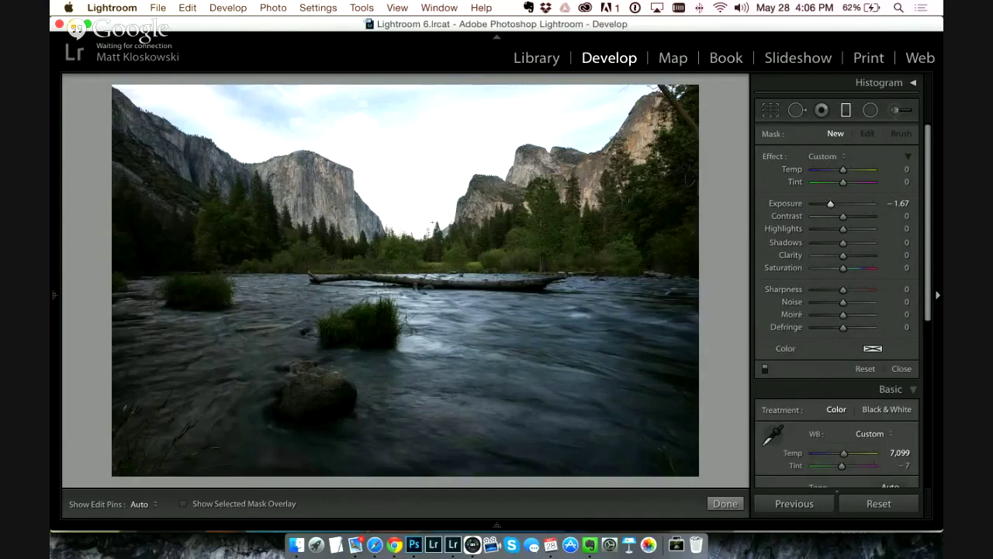
key("shift")
left_click_drag(423, 134, 428, 256)
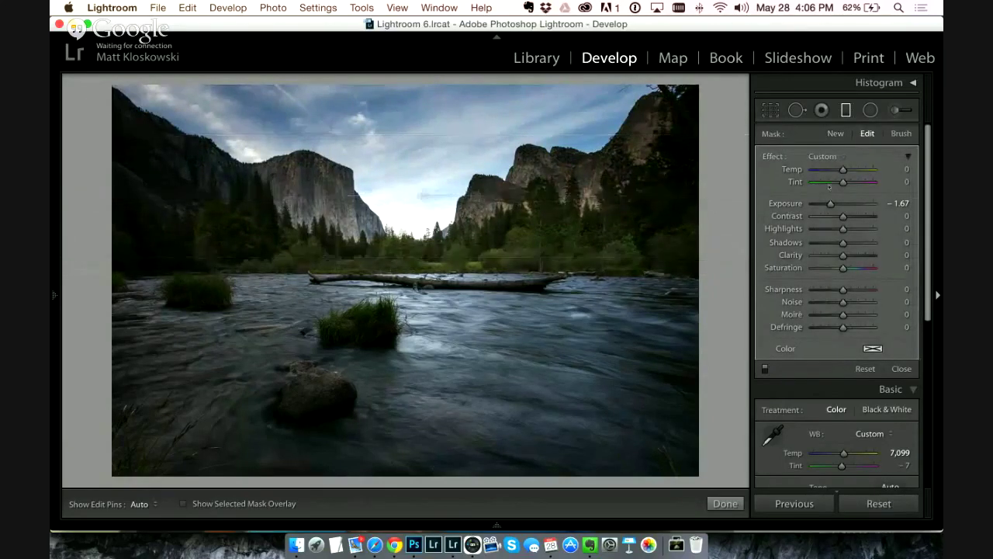
left_click_drag(843, 169, 841, 169)
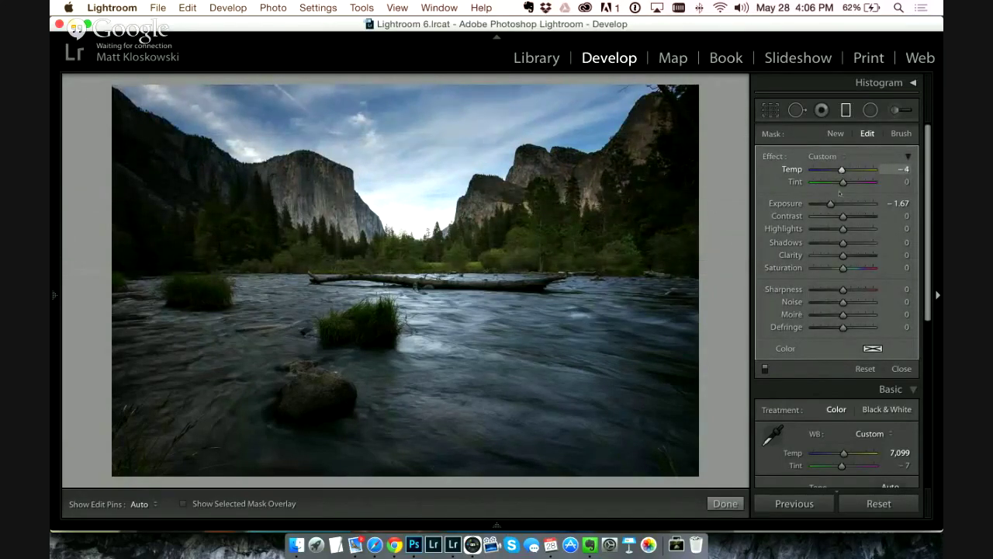
left_click_drag(830, 204, 836, 203)
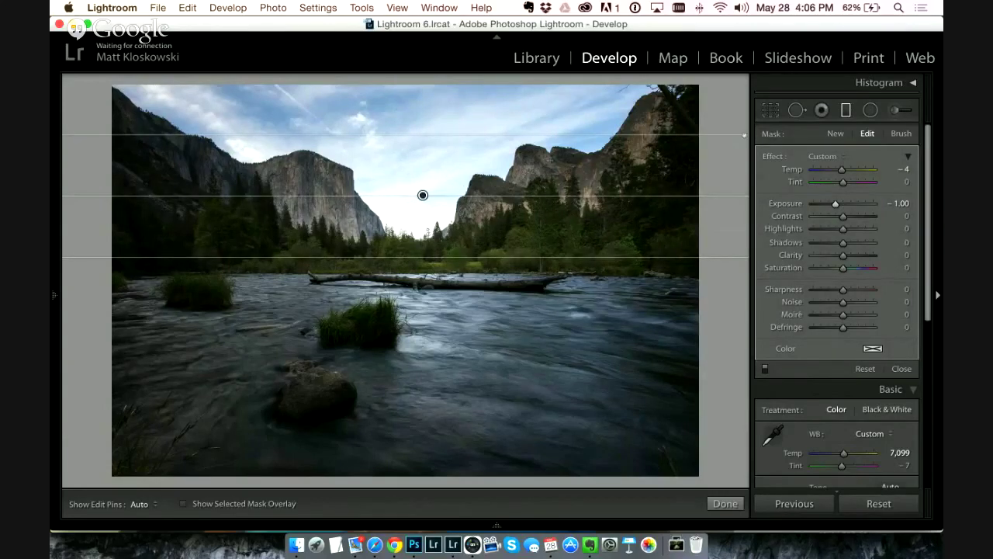
Step: Refine the graduated filter's mask with its Erase brush at size 8 and feather 100, and finish the filter
left_click(901, 134)
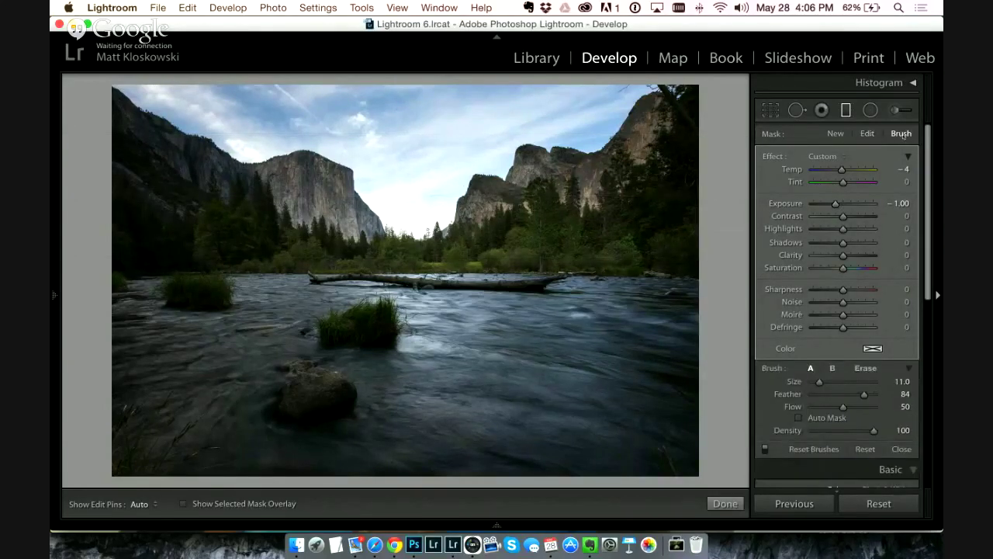
double_click(786, 203)
key("super+z")
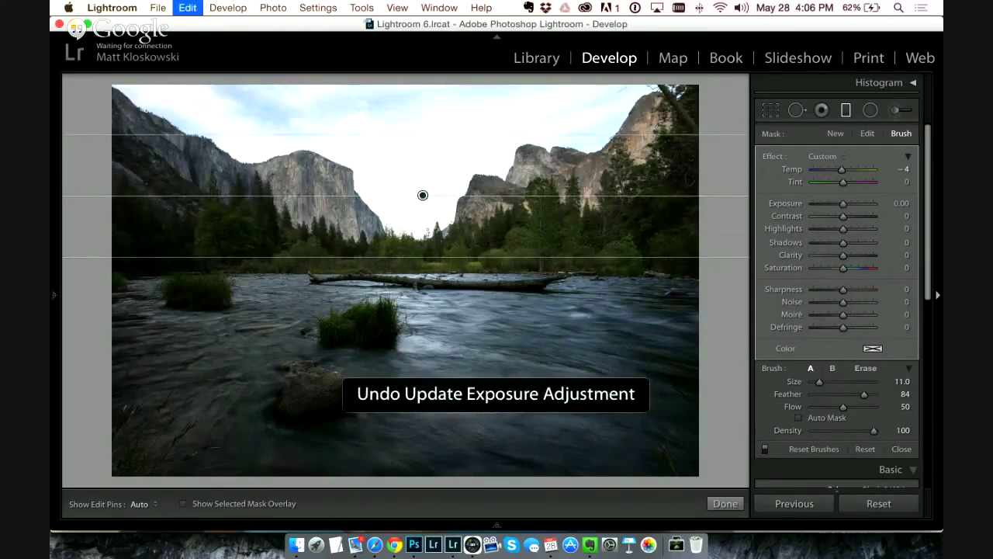
key("alt")
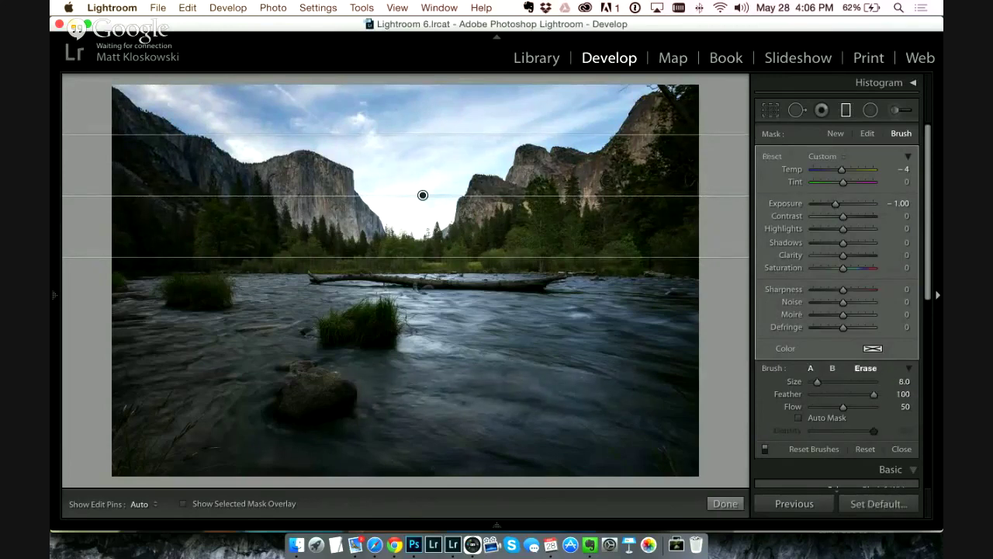
key("h")
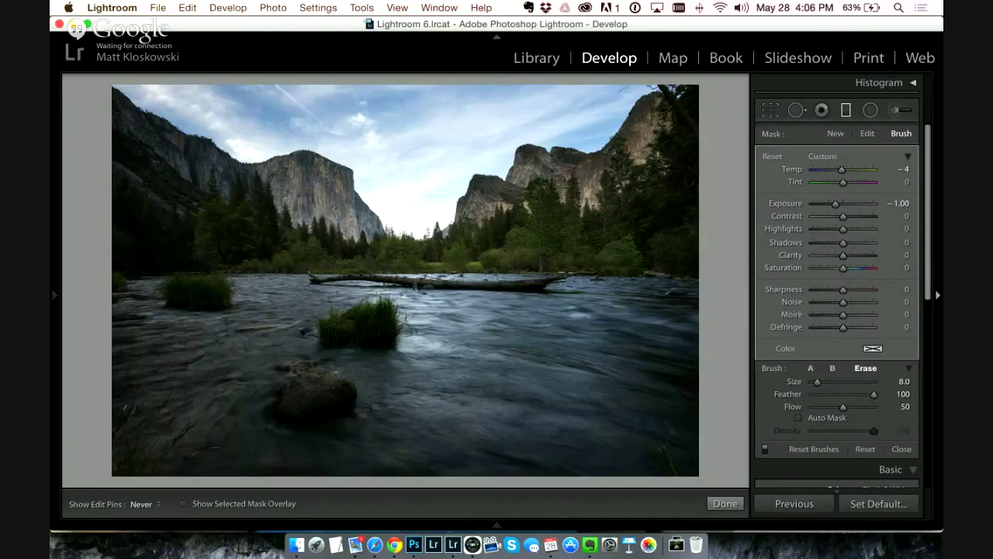
key("alt")
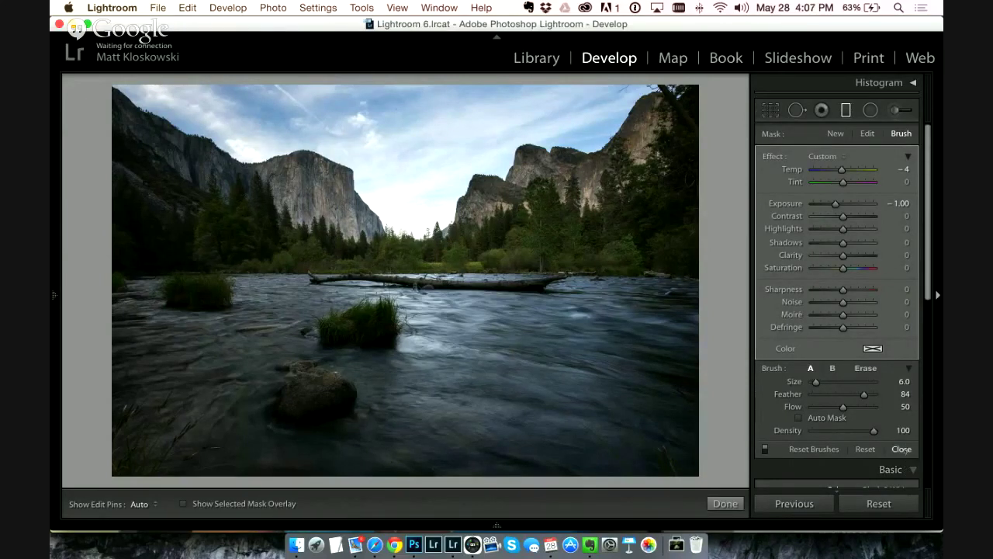
left_click(902, 449)
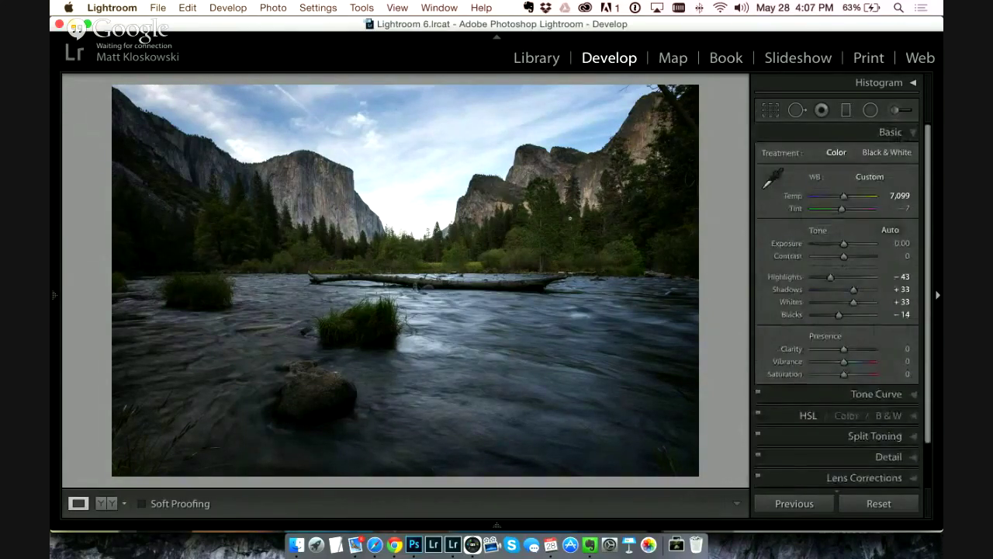
Step: Set Clarity to +5 and Saturation to +23, and enable the lens profile corrections
left_click_drag(845, 348, 855, 375)
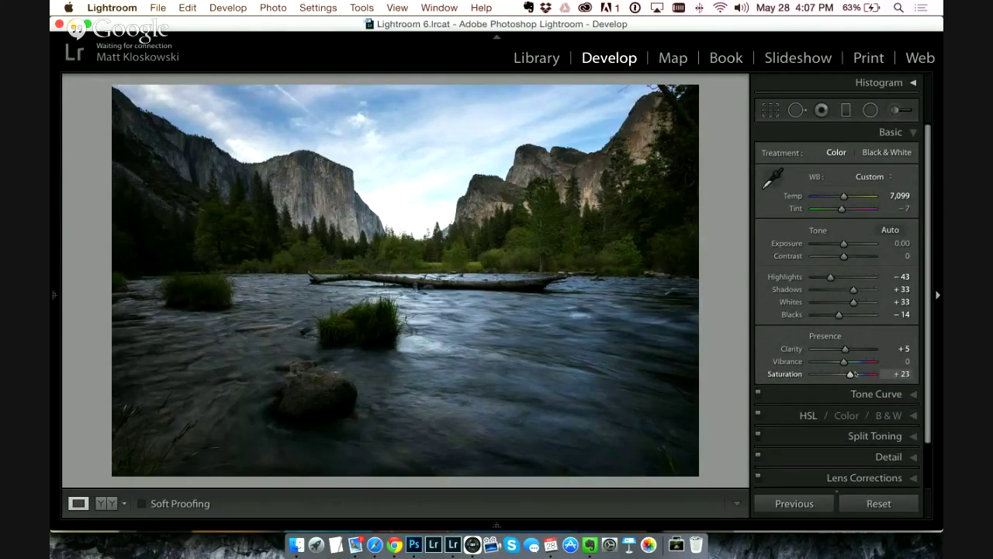
scroll(858, 341, "down", 5)
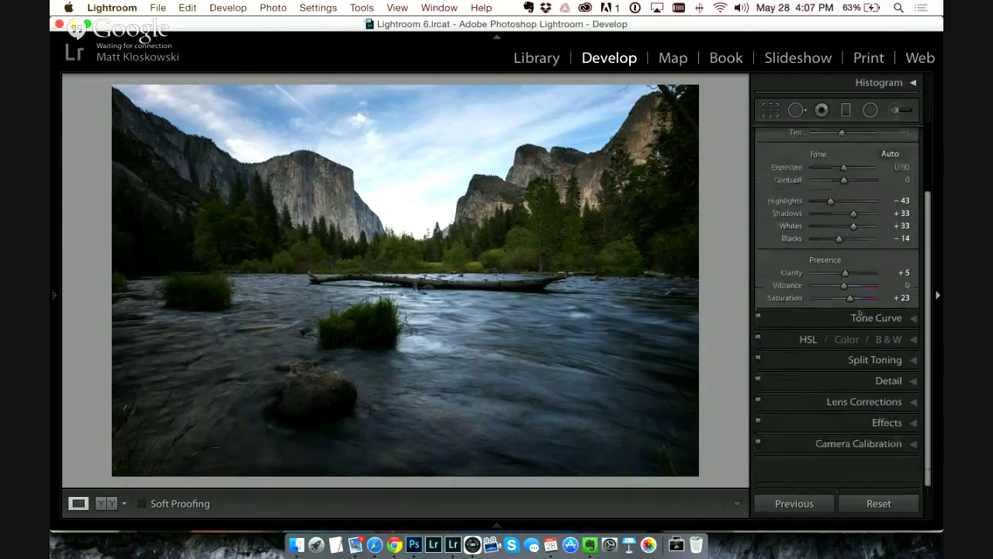
scroll(859, 313, "up", 2)
left_click(876, 427)
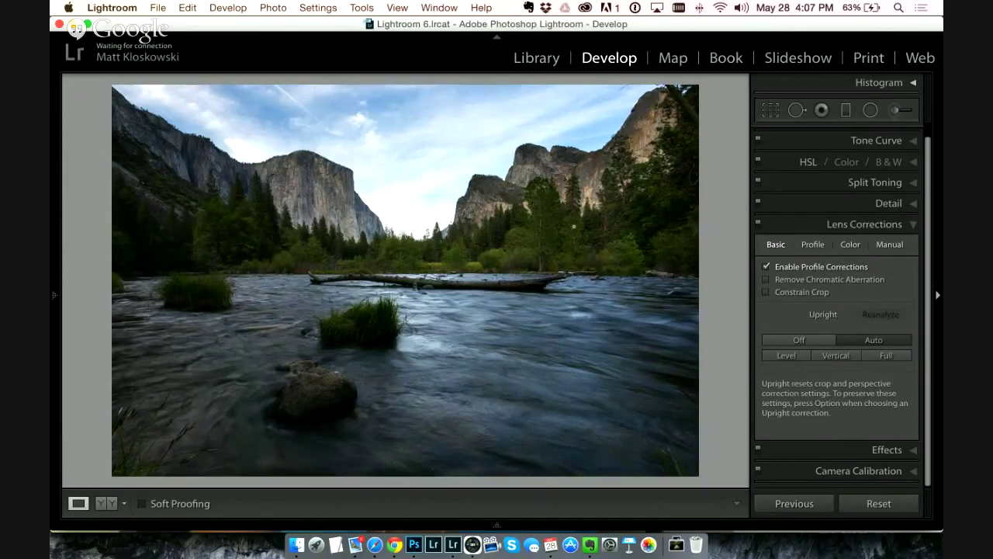
Step: Straighten the photo with a crop angle of −0.11 and apply the crop
left_click(771, 110)
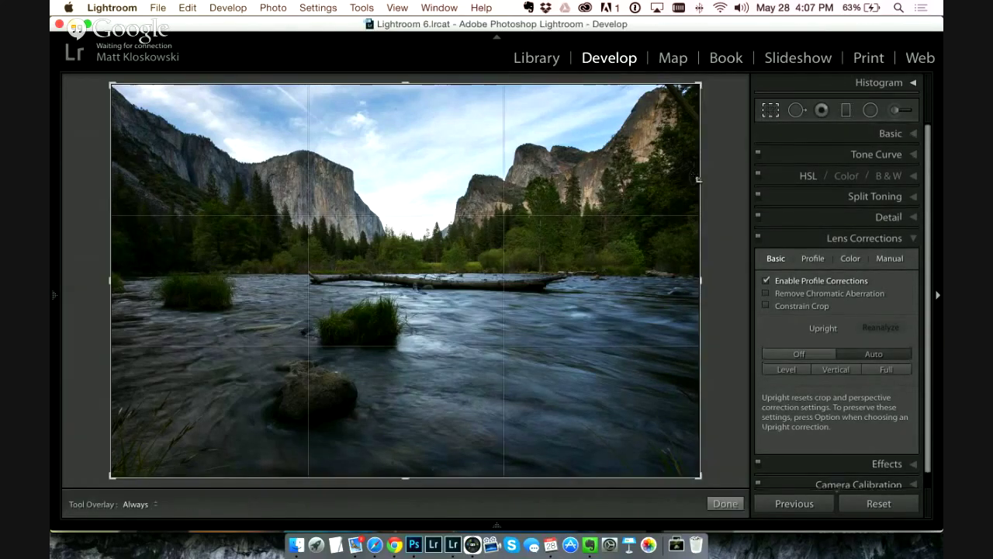
left_click_drag(714, 168, 713, 166)
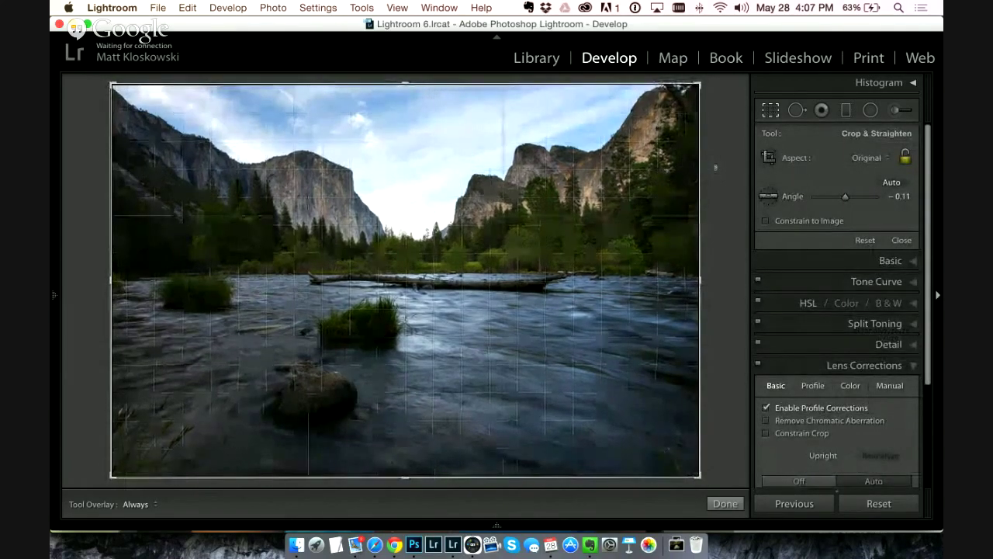
key("Return")
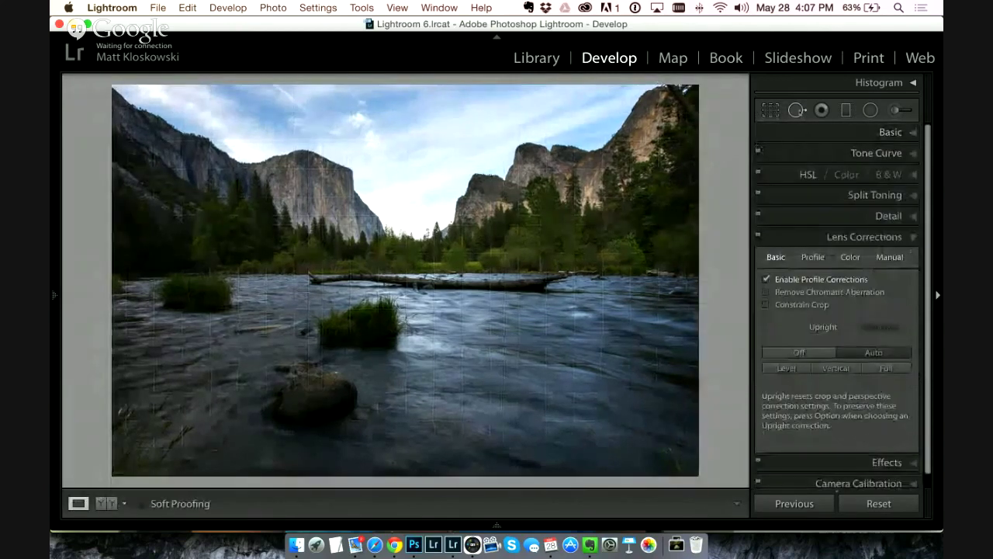
Step: Turn on spot visualization and heal a spot in the upper sky with the Heal brush at size 76 and feather 52
left_click(797, 109)
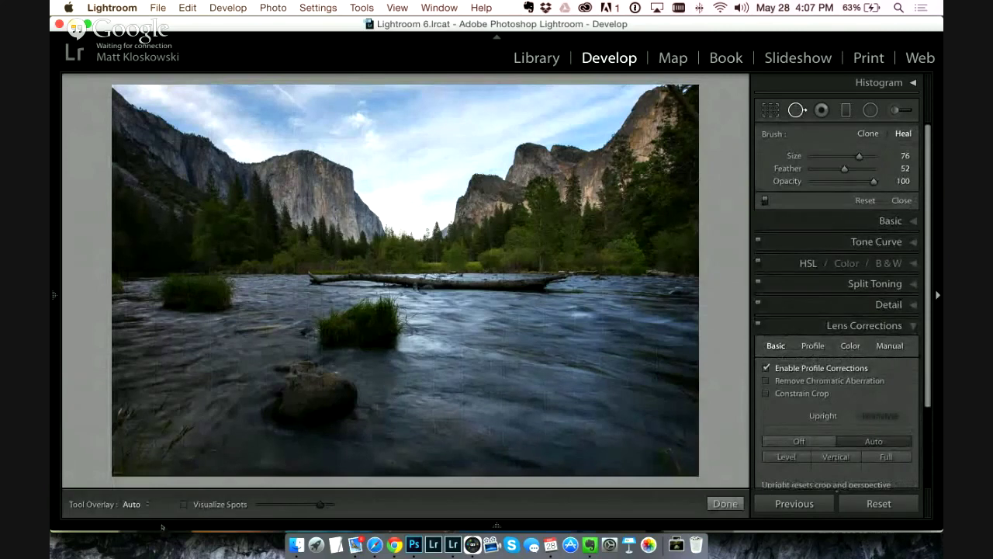
mouse_move(163, 528)
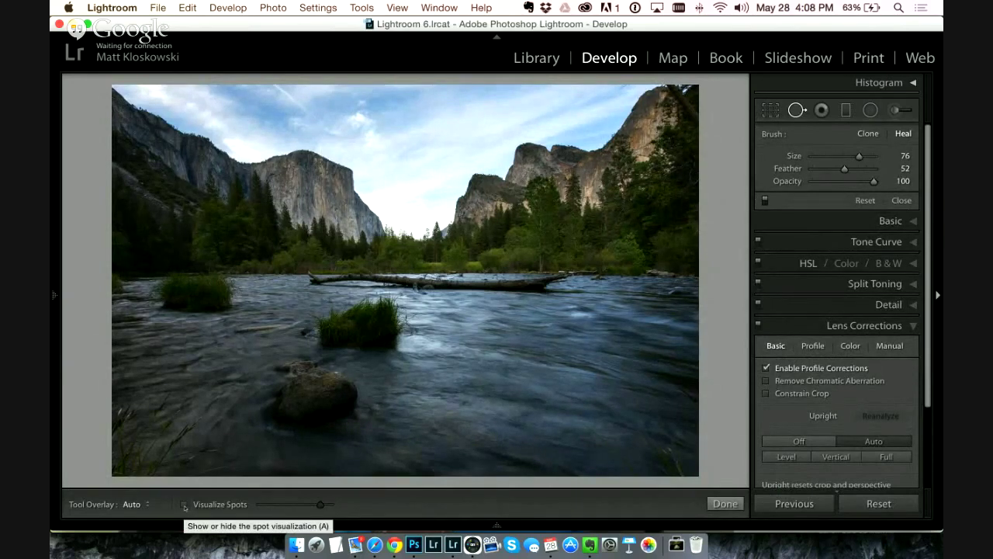
left_click(184, 504)
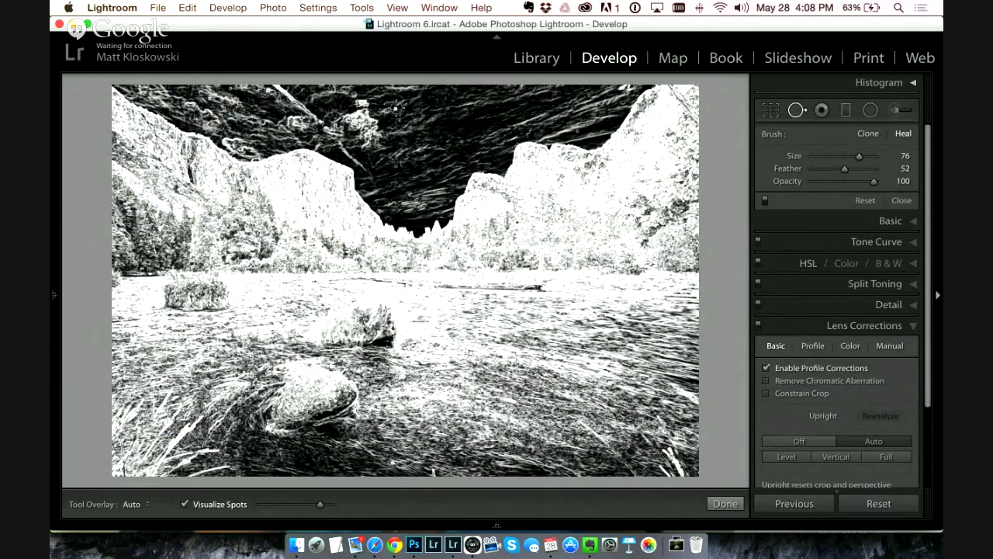
left_click(396, 108)
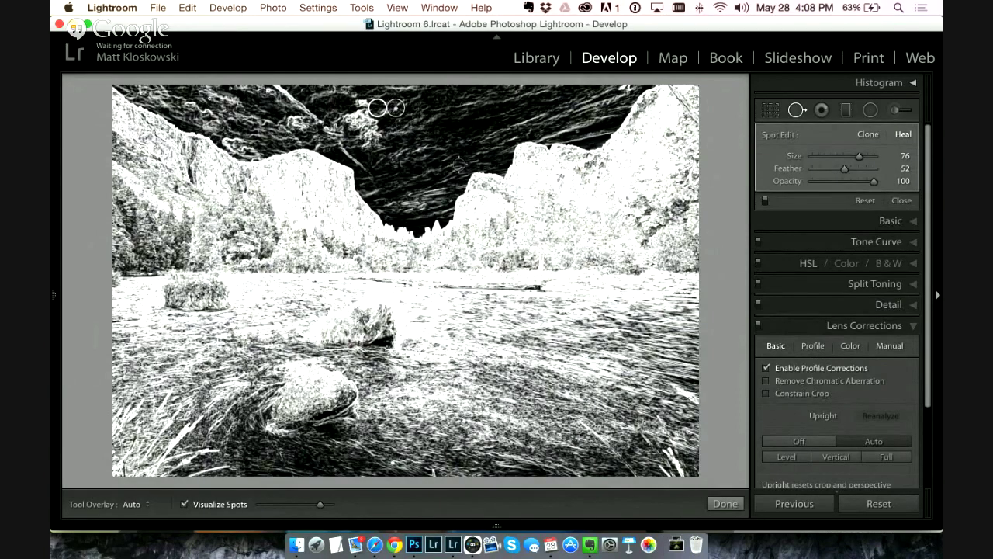
Step: Lower the spot visualization threshold to suppress fine sky texture and inspect the healed spot's source area
mouse_move(315, 520)
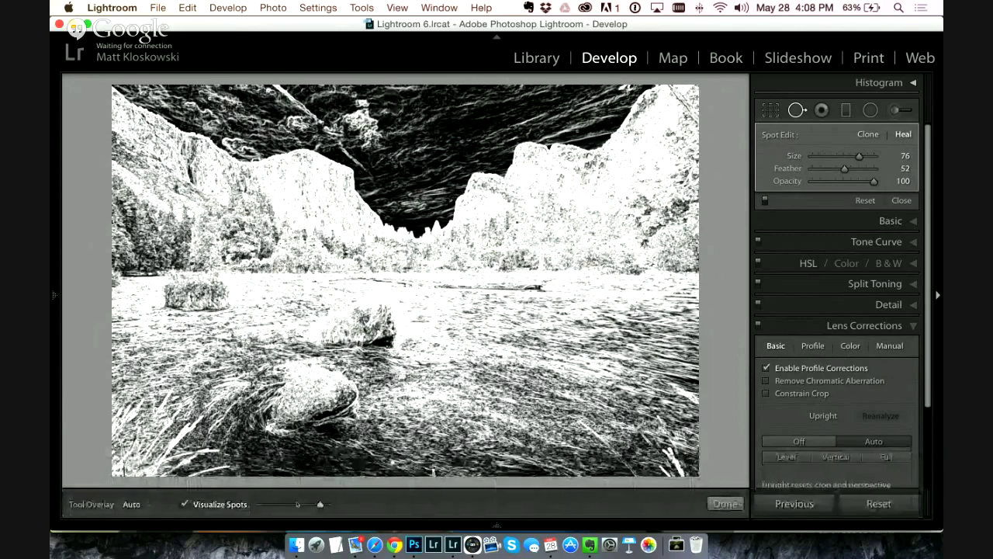
mouse_move(303, 504)
left_mouse_down()
mouse_move(289, 505)
mouse_move(301, 504)
left_mouse_up()
left_click(377, 108)
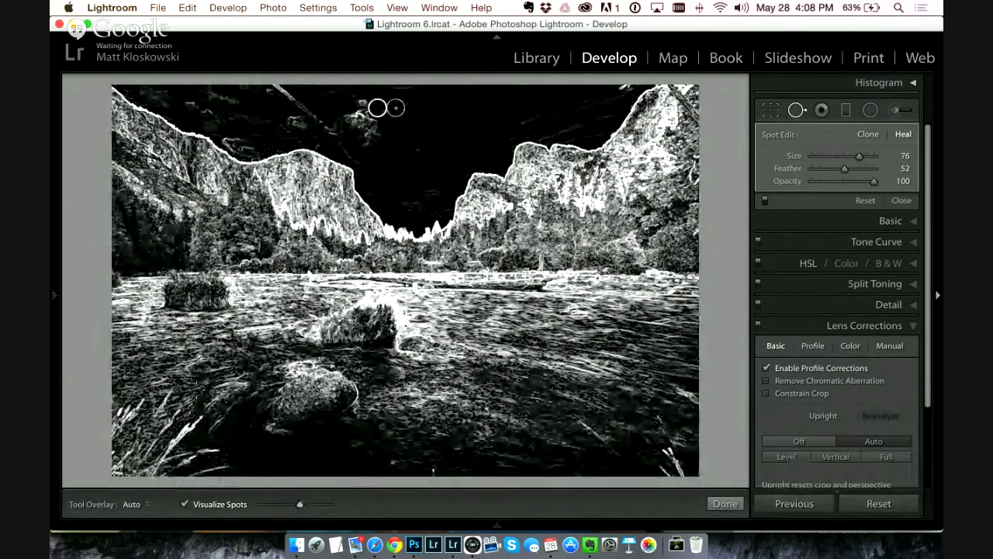
Step: Turn off spot visualization, finish the spot removal and compare the photo with its unedited version
key("a")
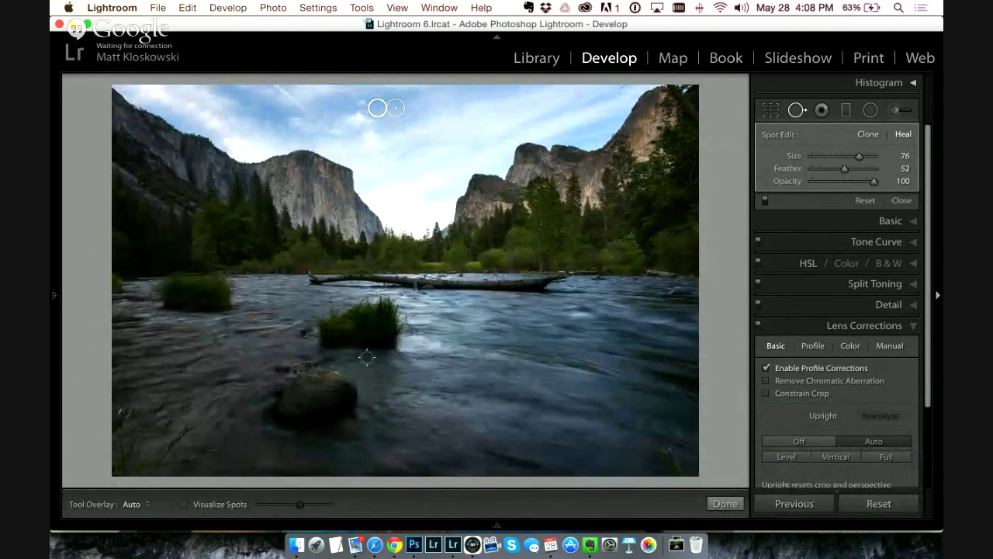
left_click(725, 504)
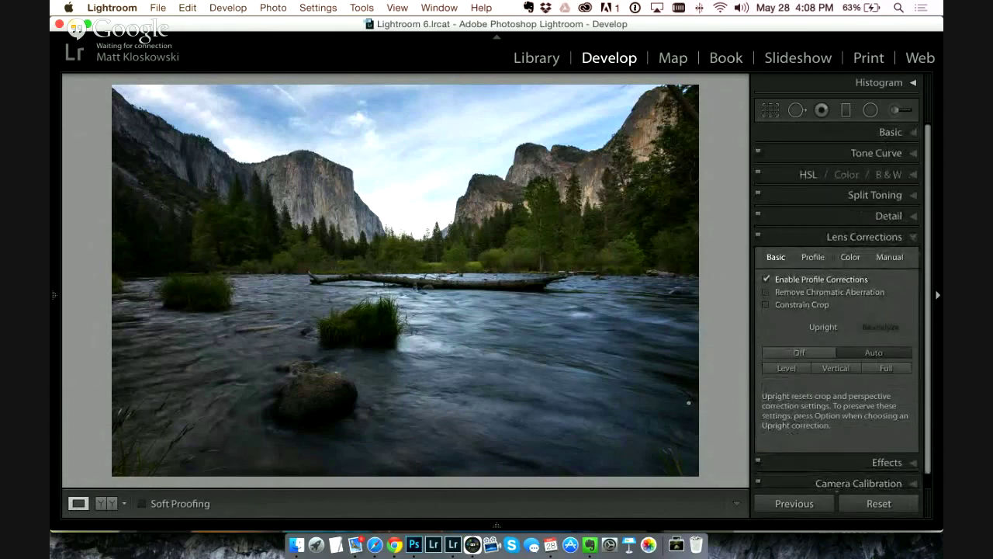
key("backslash")
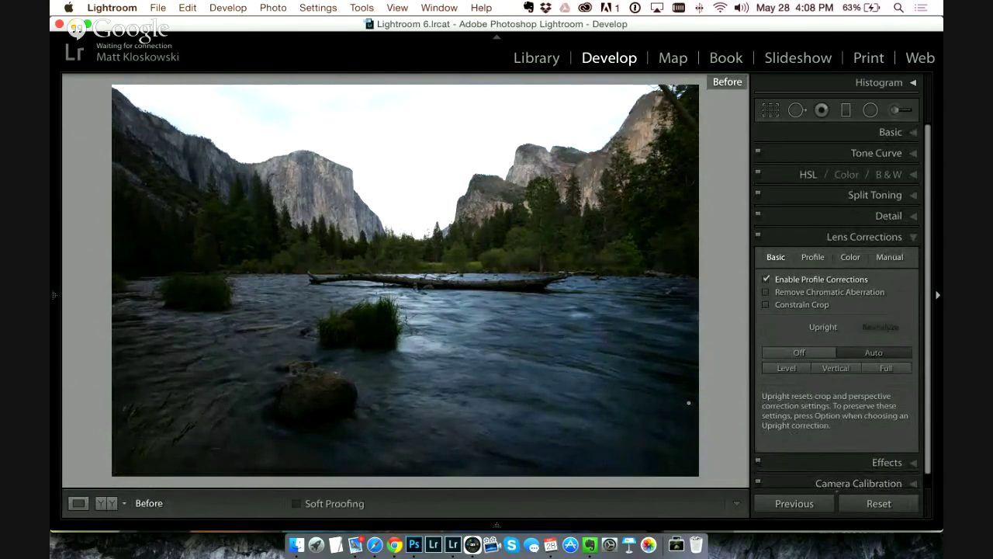
key("backslash")
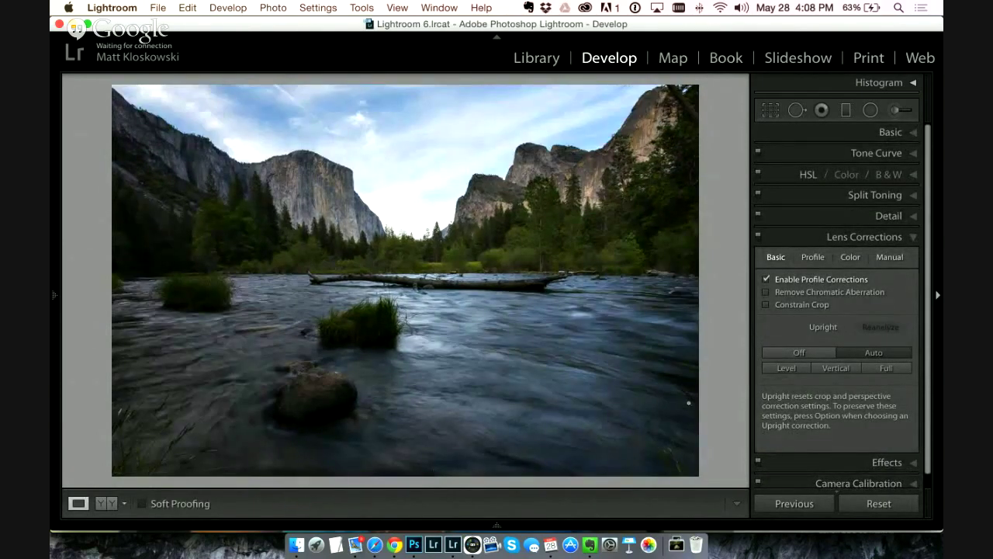
key("backslash")
key("backslash")
Step: Review the photo's Basic white balance, tone and presence adjustments
left_click(838, 236)
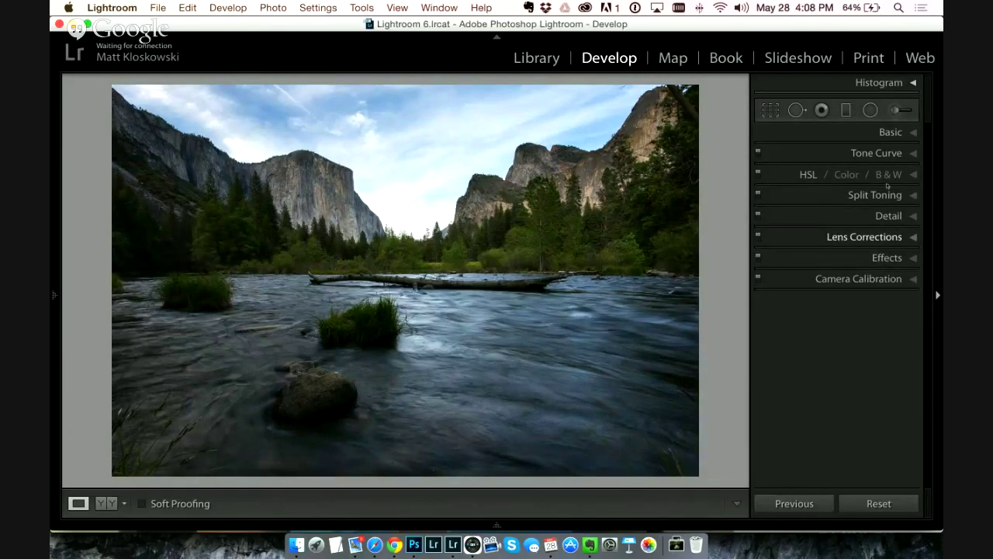
left_click(897, 133)
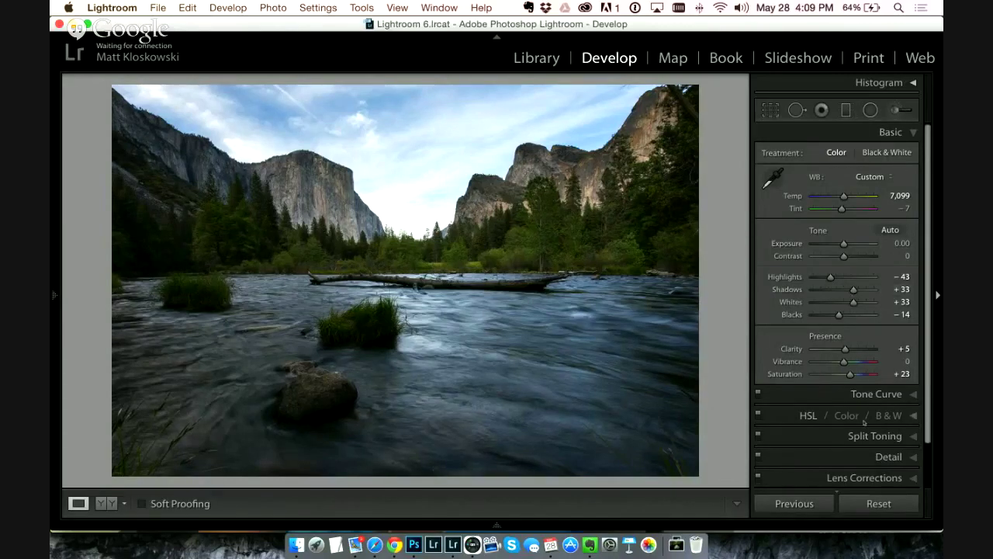
scroll(863, 404, "down", 1)
scroll(861, 310, "up", 2)
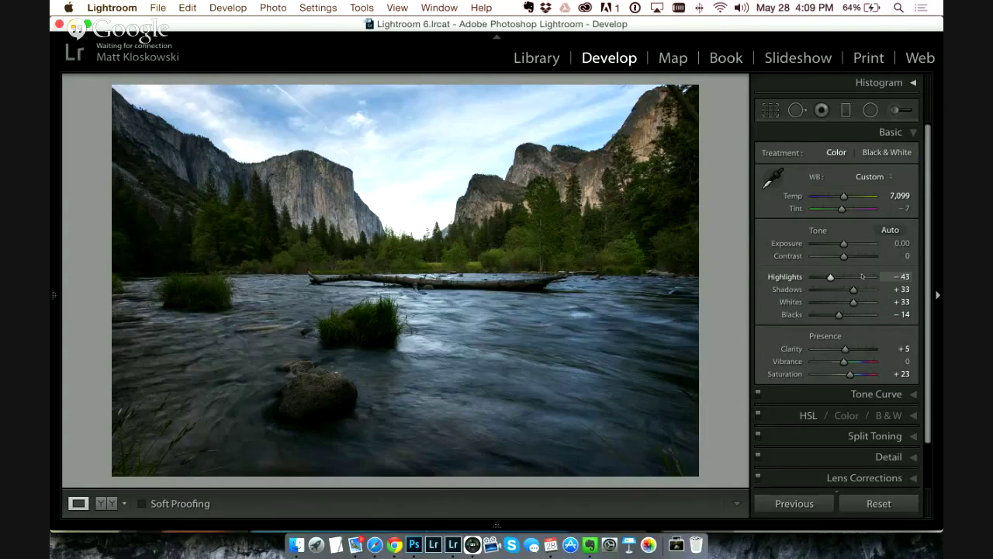
mouse_move(913, 532)
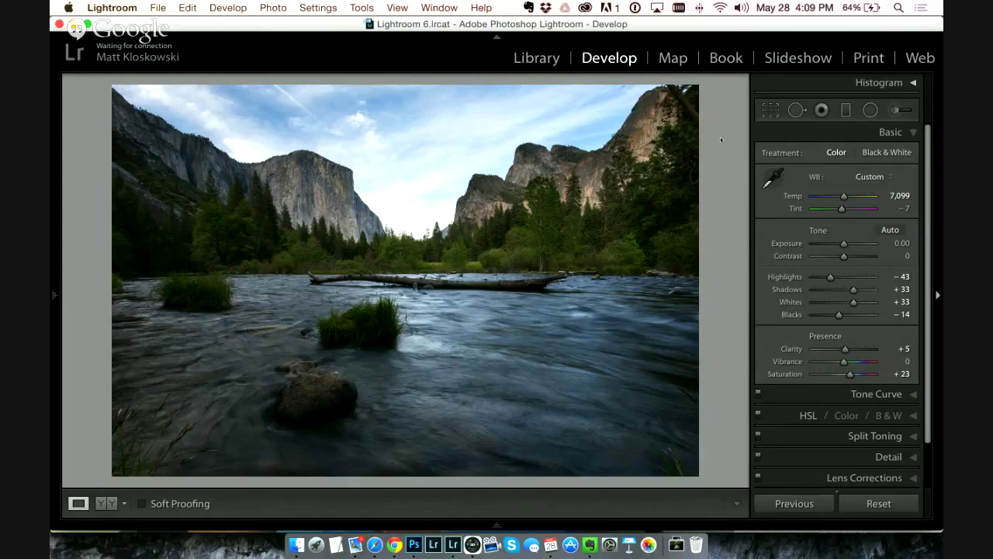
Step: Send a copy of the photo with Lightroom adjustments to Perfect Effects 9 Suite and switch to Perfect Photo Suite 9
left_click(273, 7)
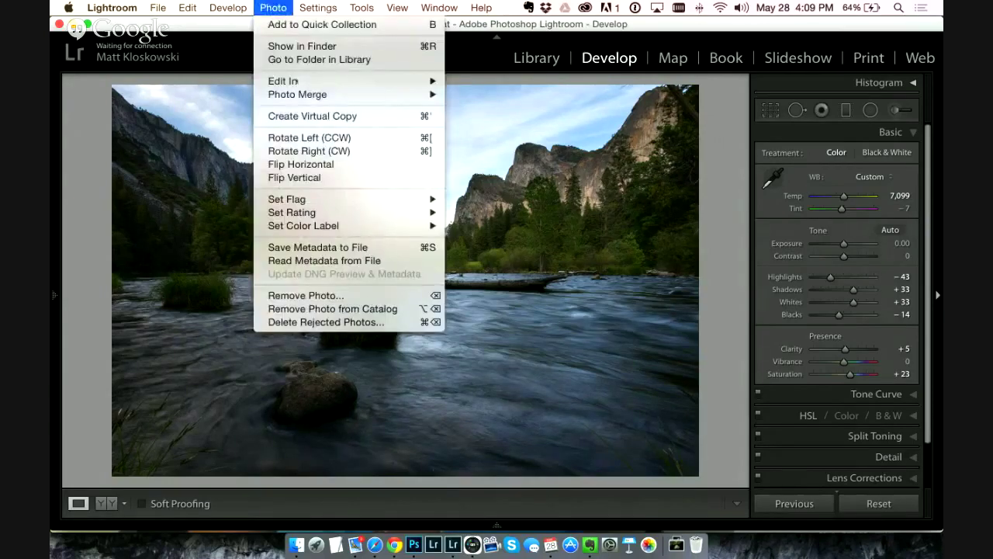
mouse_move(300, 82)
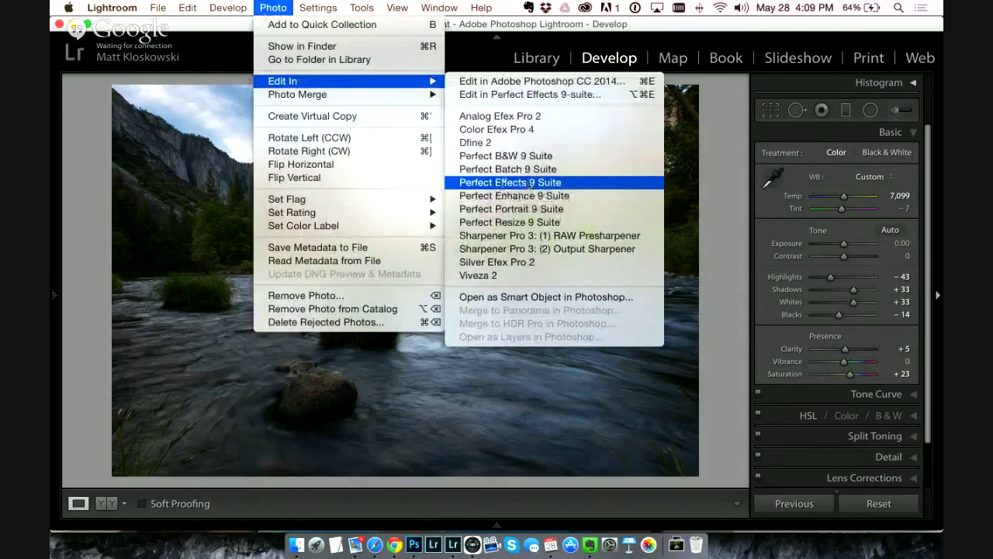
left_click(529, 182)
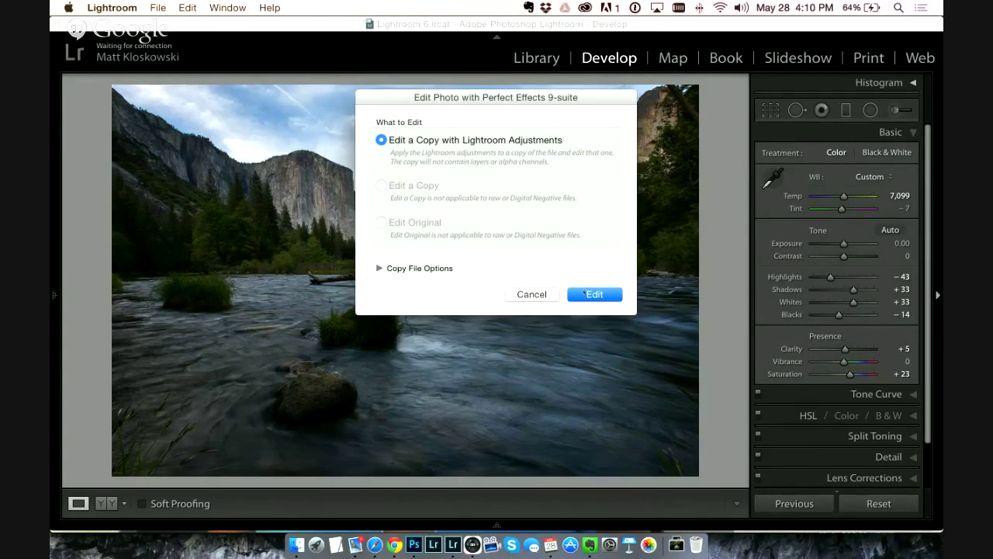
left_click(585, 293)
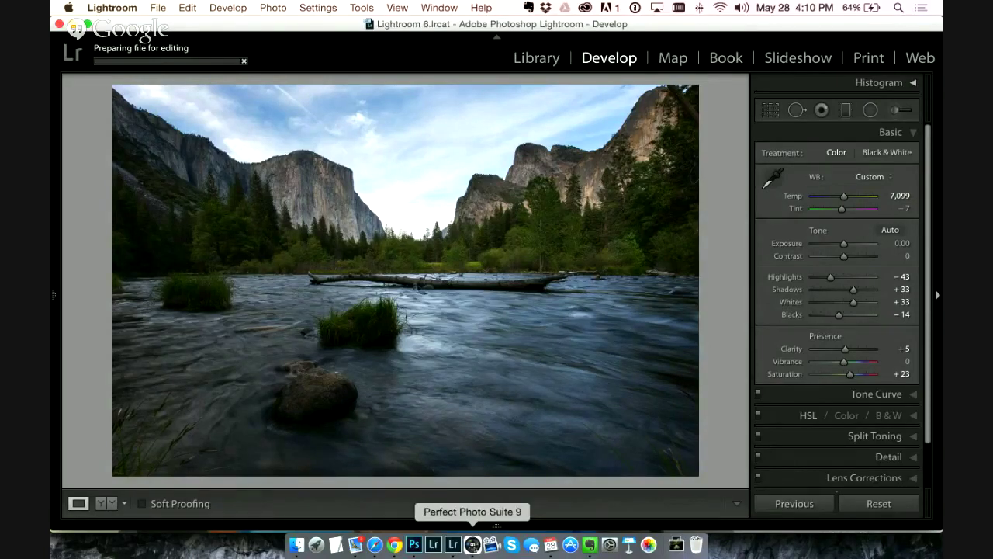
left_click(473, 544)
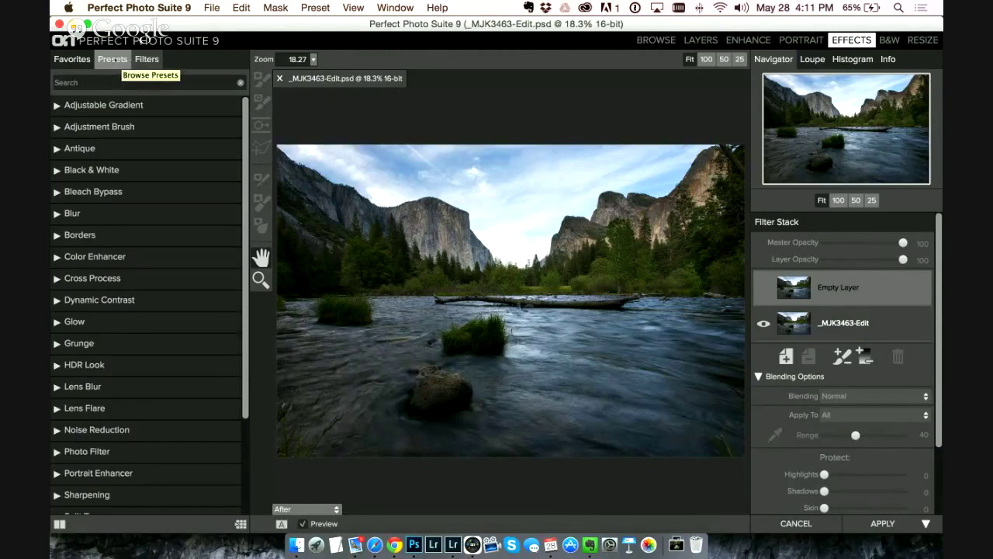
Step: Apply the Golden Hour Enhancer preset from the Landscape presets, trying a lower layer opacity and resetting it to 100
left_click(113, 61)
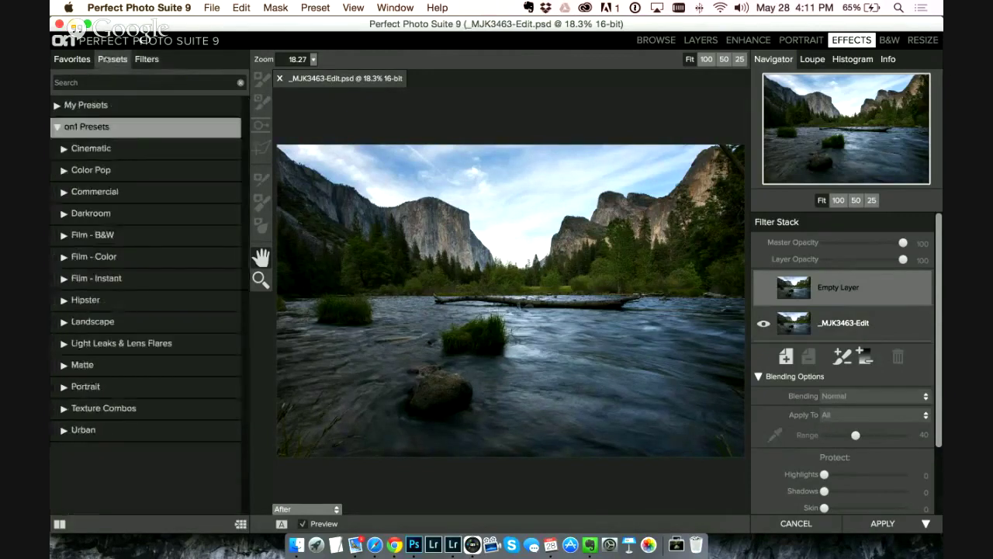
left_click(103, 323)
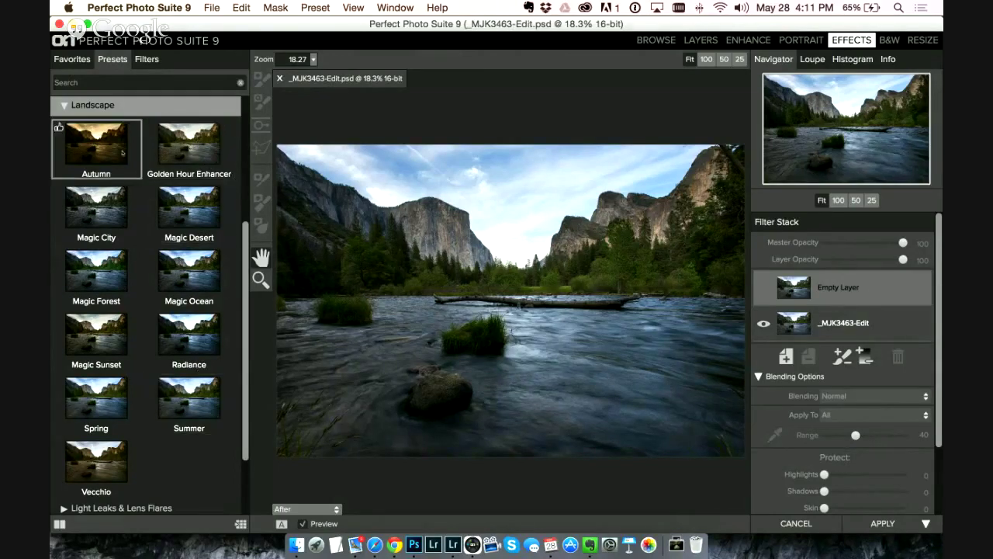
left_click(184, 145)
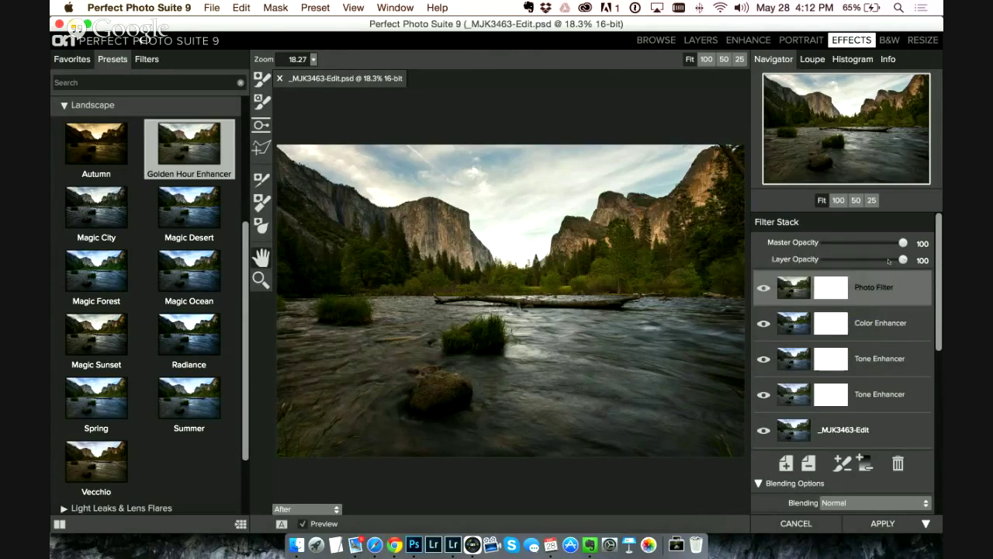
left_click_drag(902, 259, 870, 260)
double_click(918, 263)
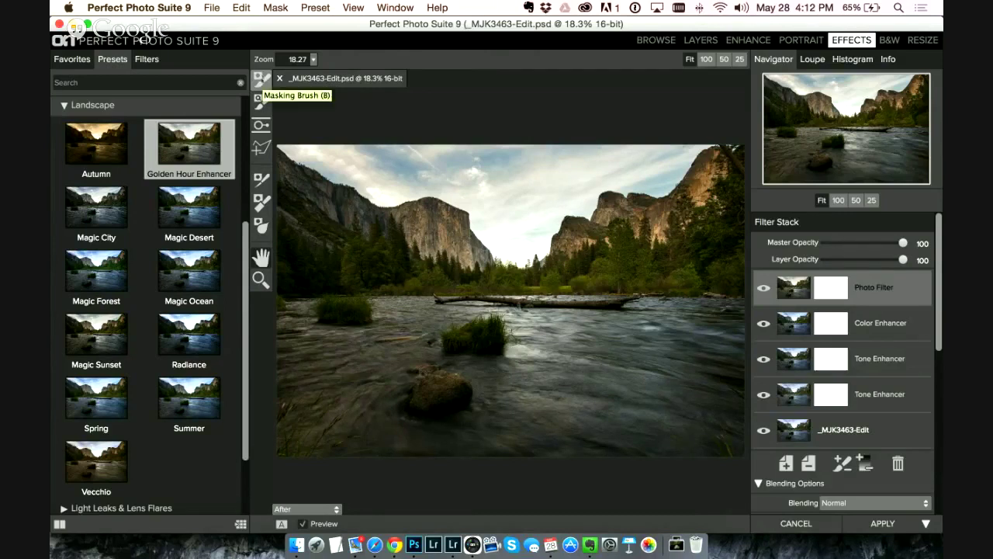
Step: Paint the Photo Filter effect out of the sky with the Masking Brush at size 800, feather 50 and Perfect Brush enabled
left_click(261, 79)
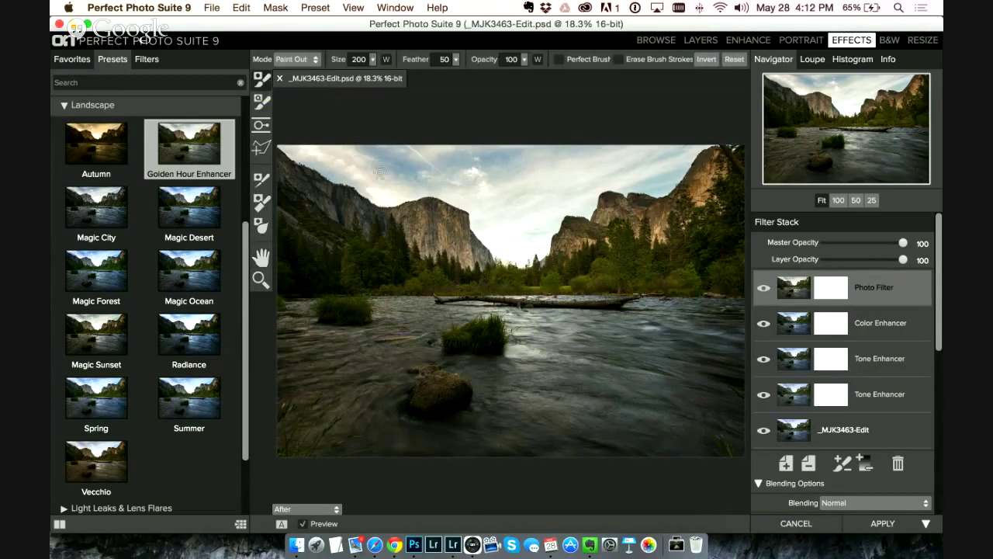
key("bracketright")
key("bracketright")
key("bracketright")
key("bracketright")
key("bracketright")
key("bracketright")
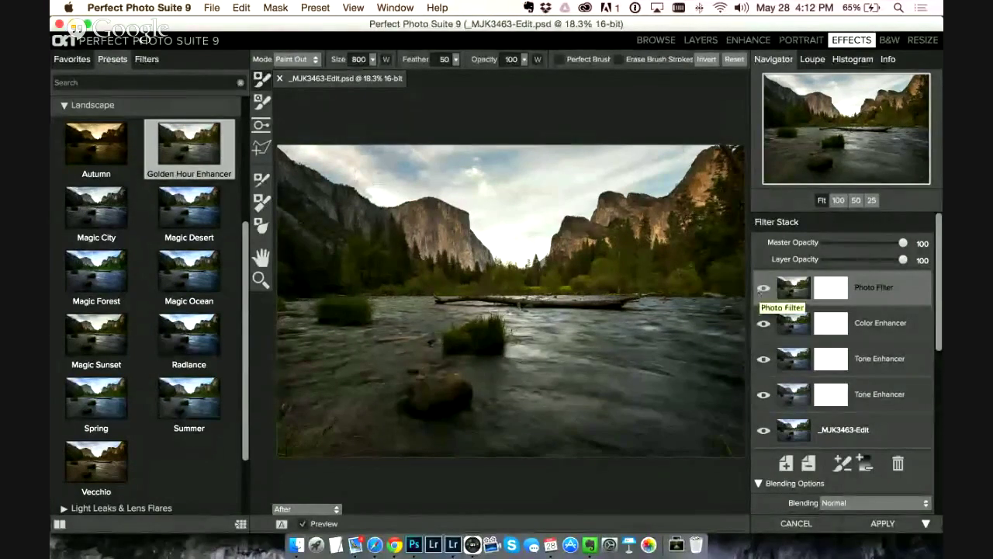
left_click(763, 288)
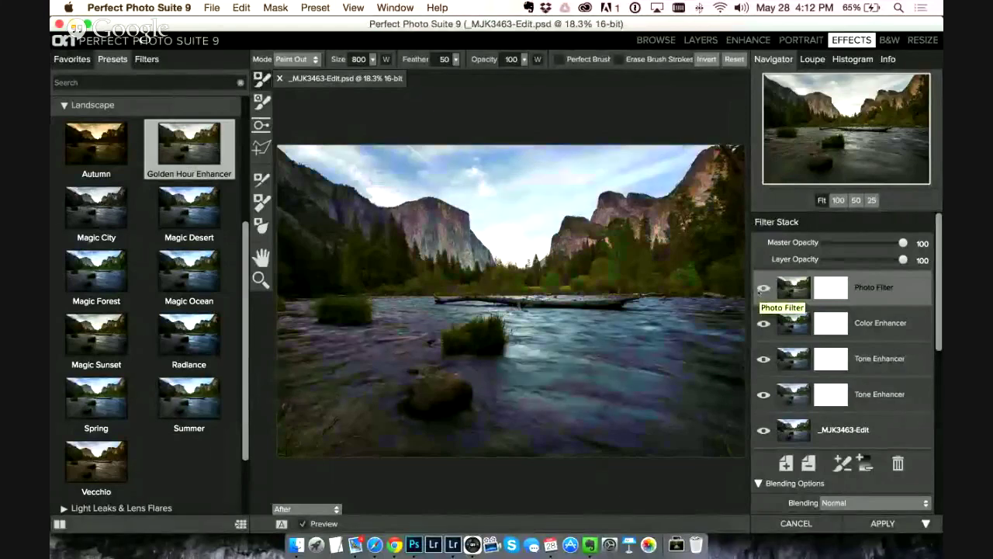
key("super+p")
key("p")
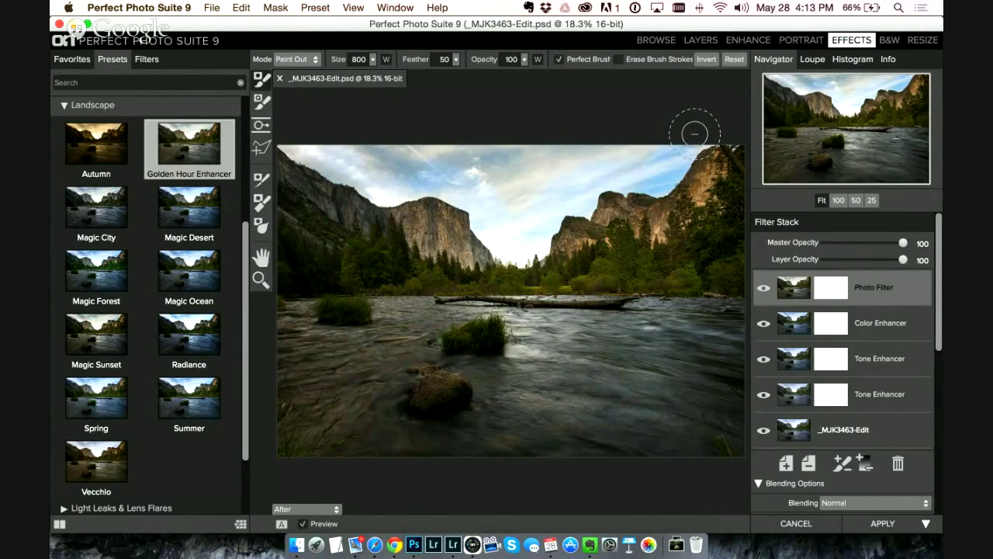
left_click_drag(694, 134, 694, 133)
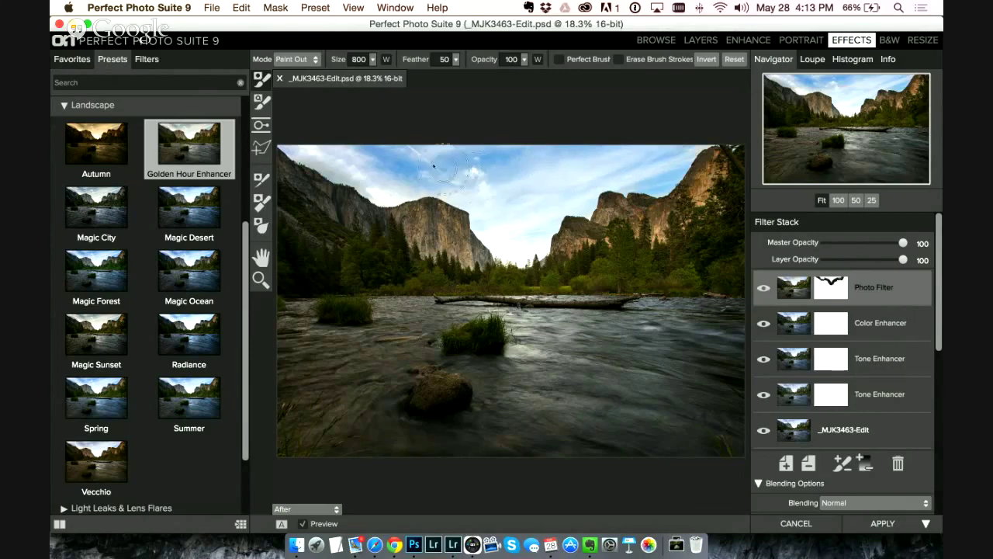
left_click_drag(424, 160, 423, 163)
Step: Show the Photo Filter mask in grayscale and paint out leftover grey areas of the sky near the right-hand cliff at brush size 400
left_click(353, 7)
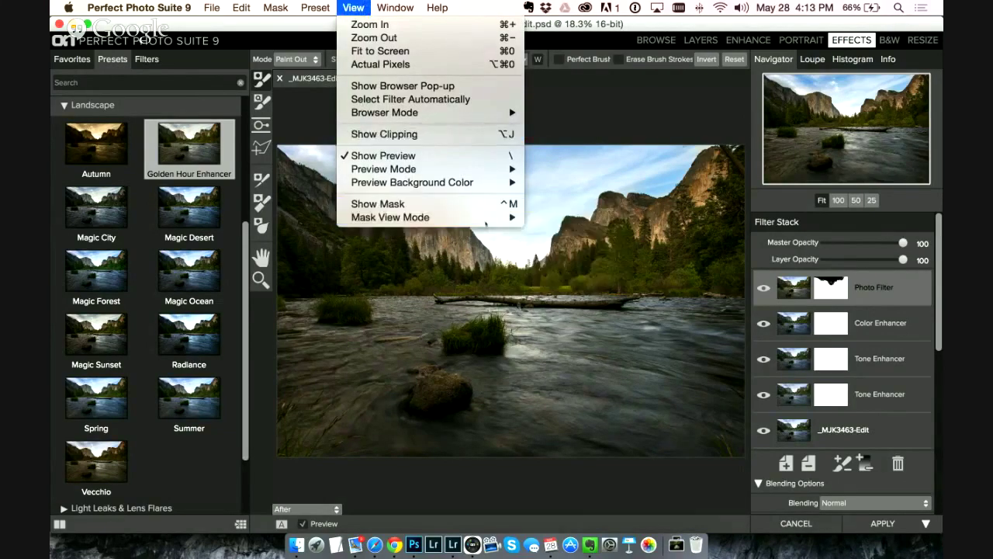
mouse_move(485, 223)
left_click(578, 271)
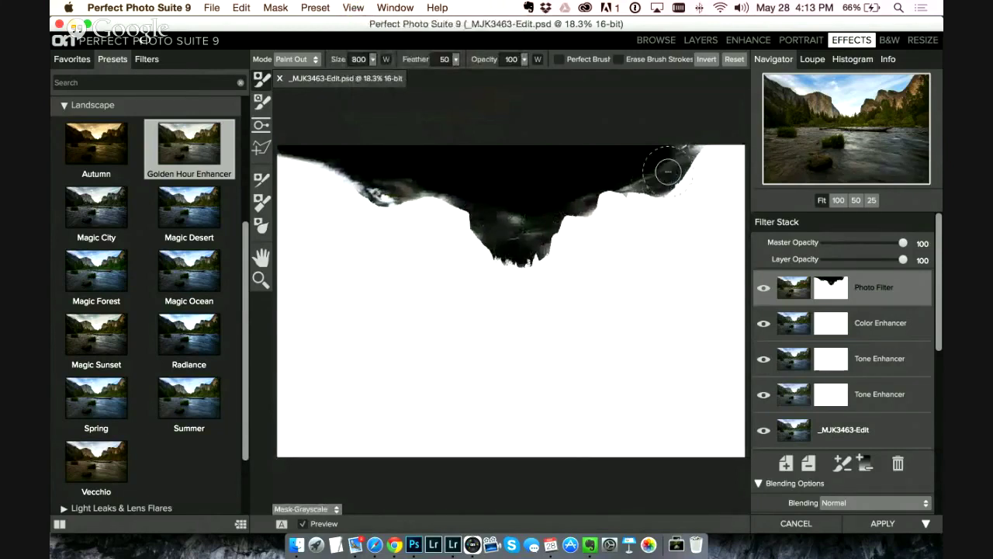
key("bracketleft")
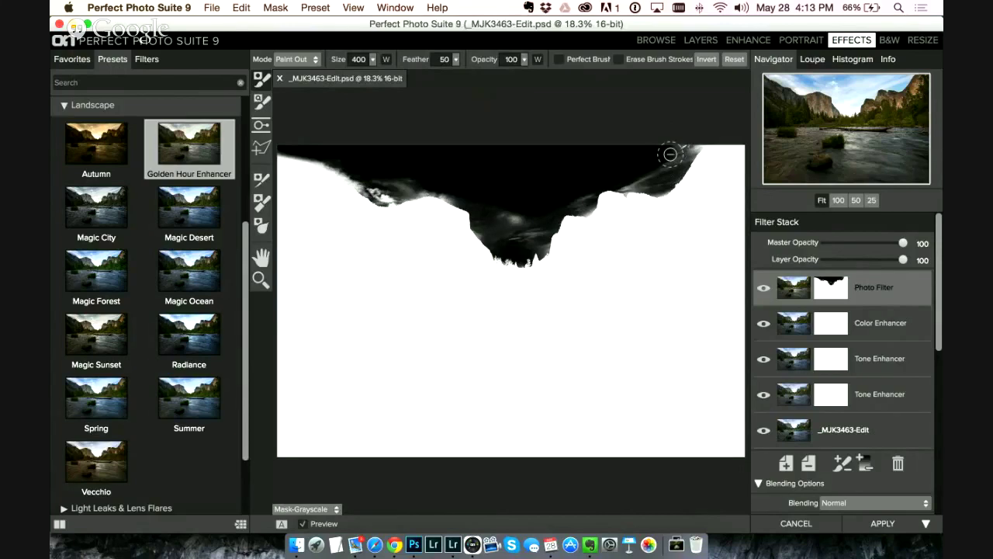
key("x")
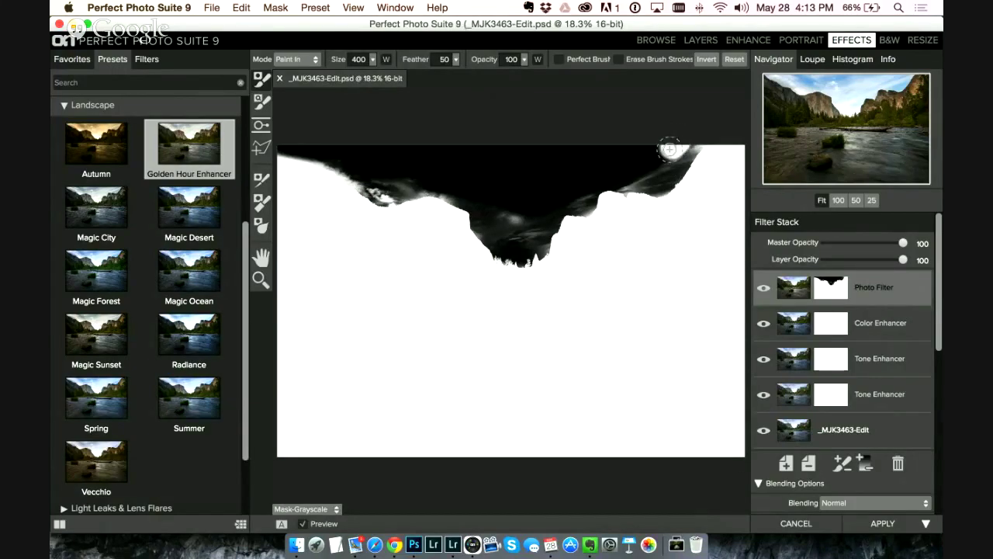
key("x")
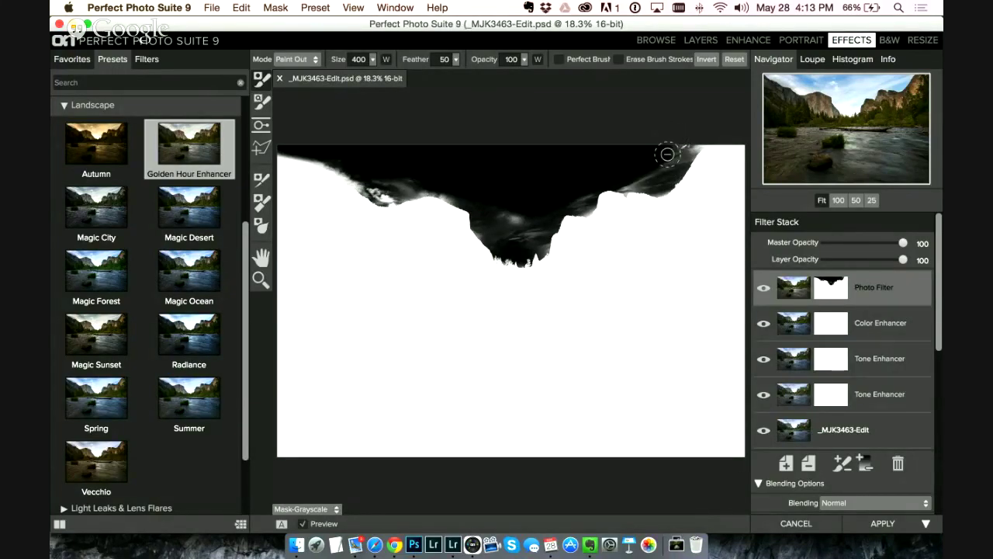
mouse_move(667, 154)
left_mouse_down()
mouse_move(705, 123)
mouse_move(672, 164)
mouse_move(622, 175)
left_mouse_up()
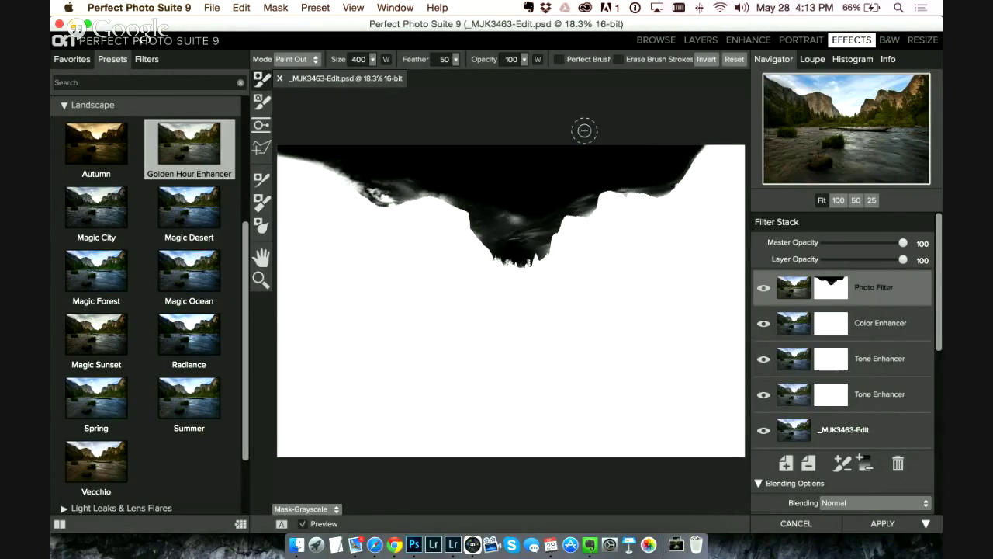
key("super+m")
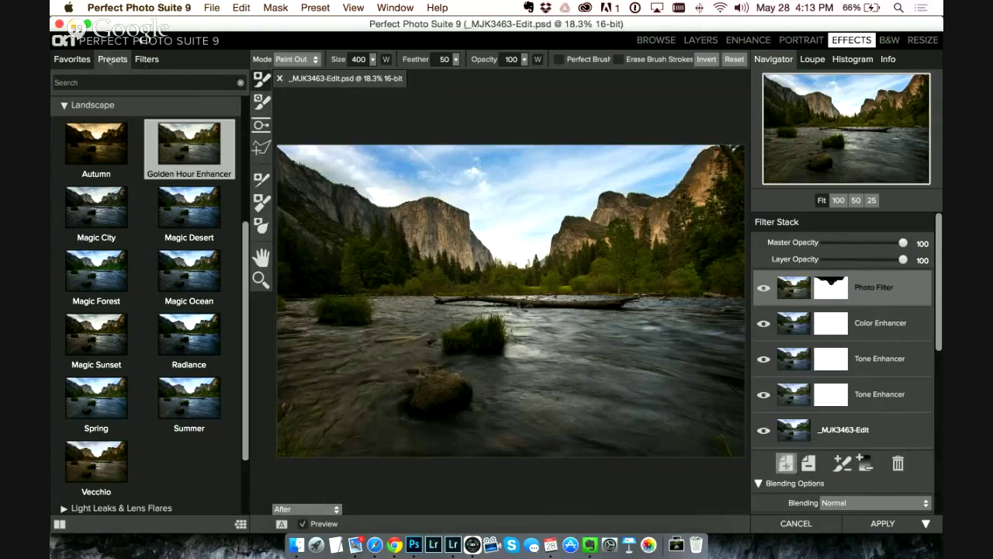
Step: Add a Big Softy vignette on a new filter layer at 55 layer opacity and apply the effects to the Lightroom copy
left_click(147, 57)
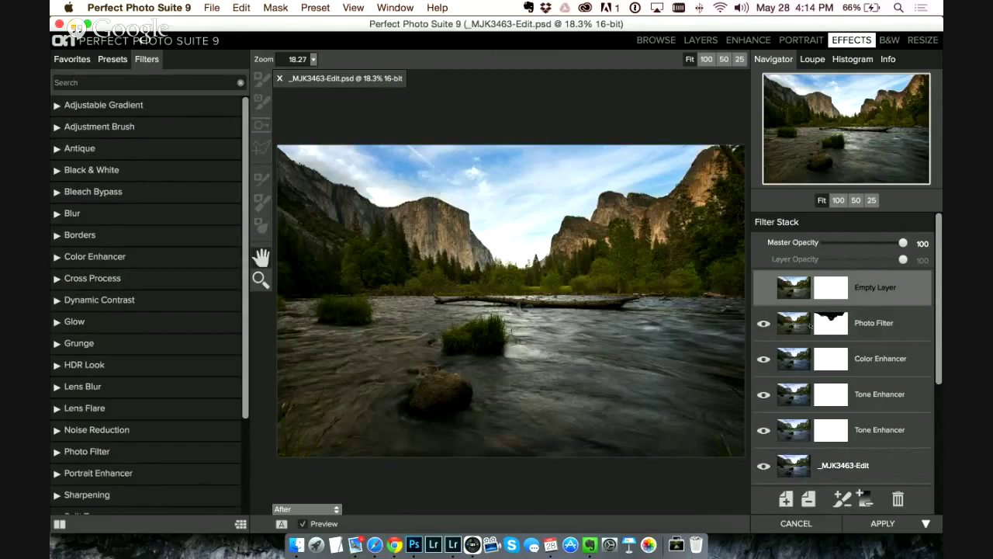
scroll(224, 323, "down", 3)
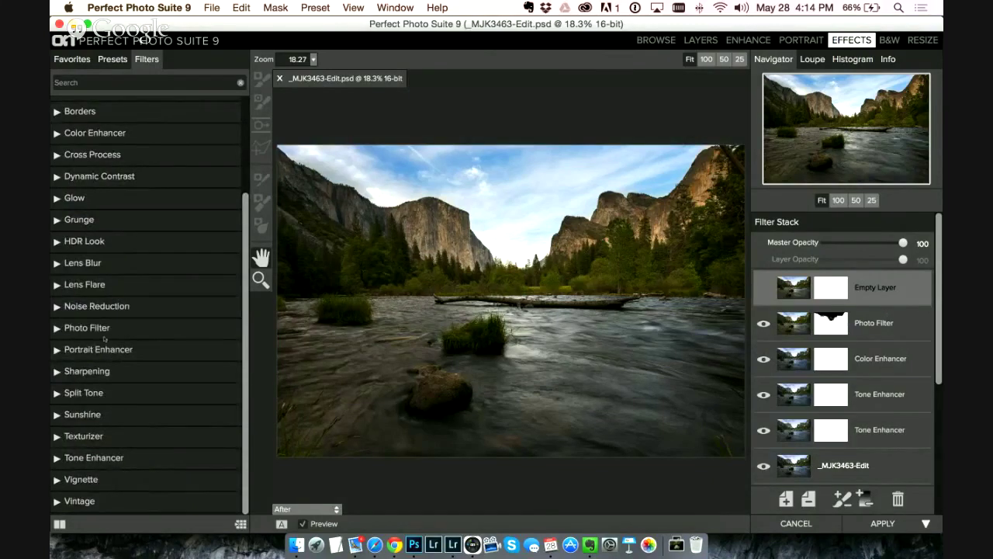
left_click(114, 478)
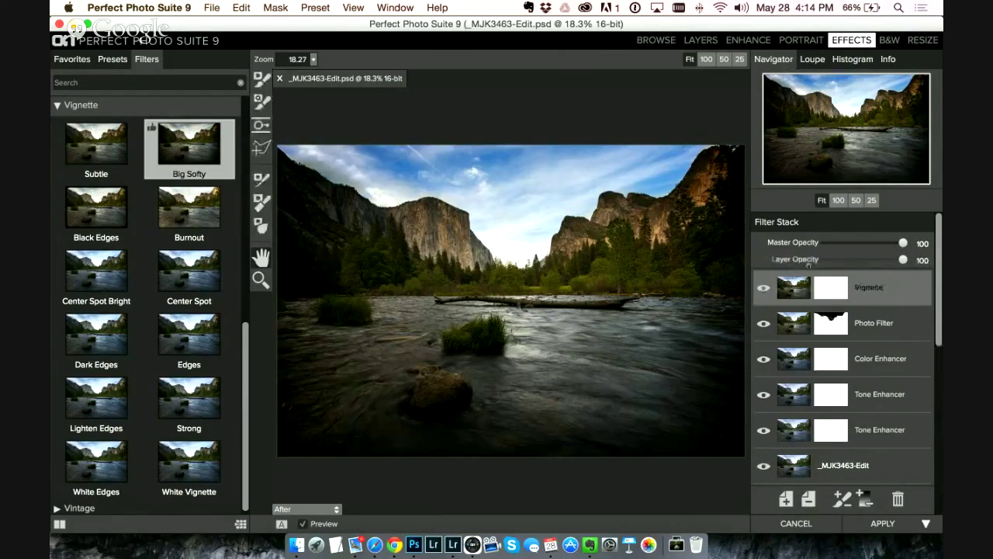
left_click_drag(903, 260, 867, 260)
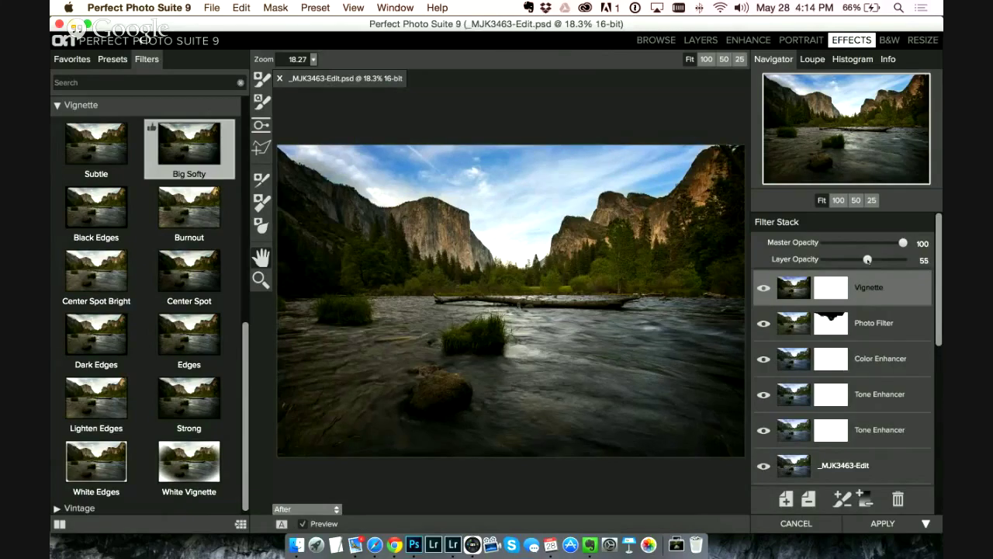
left_click(882, 523)
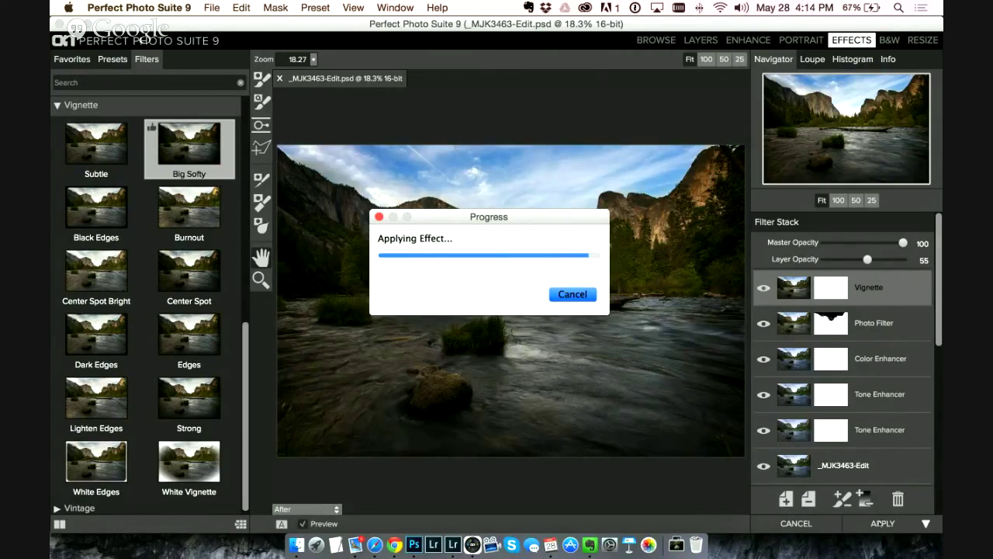
left_click(882, 524)
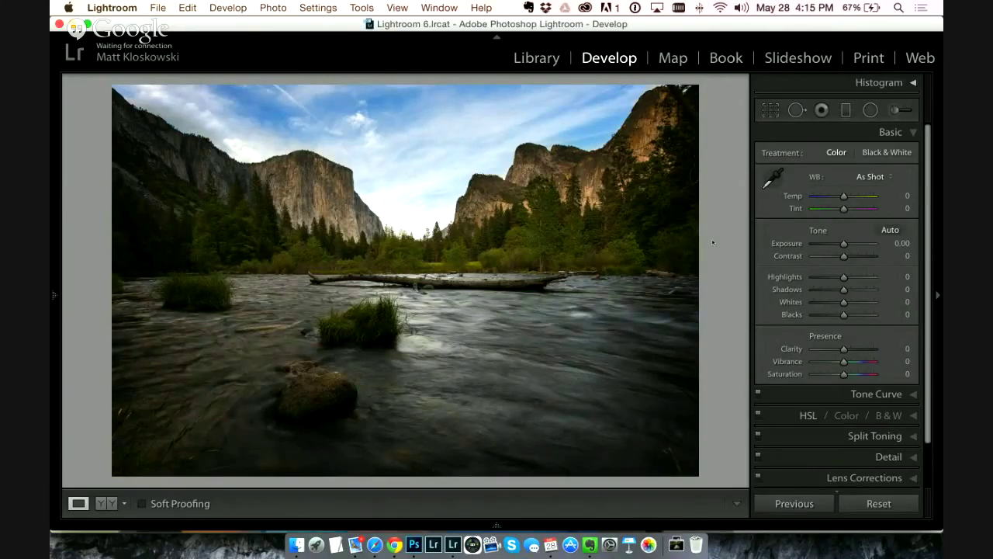
Step: Find the original raw photo _MJK3463.NEF among the river shots and reset all its Develop adjustments
key("Right")
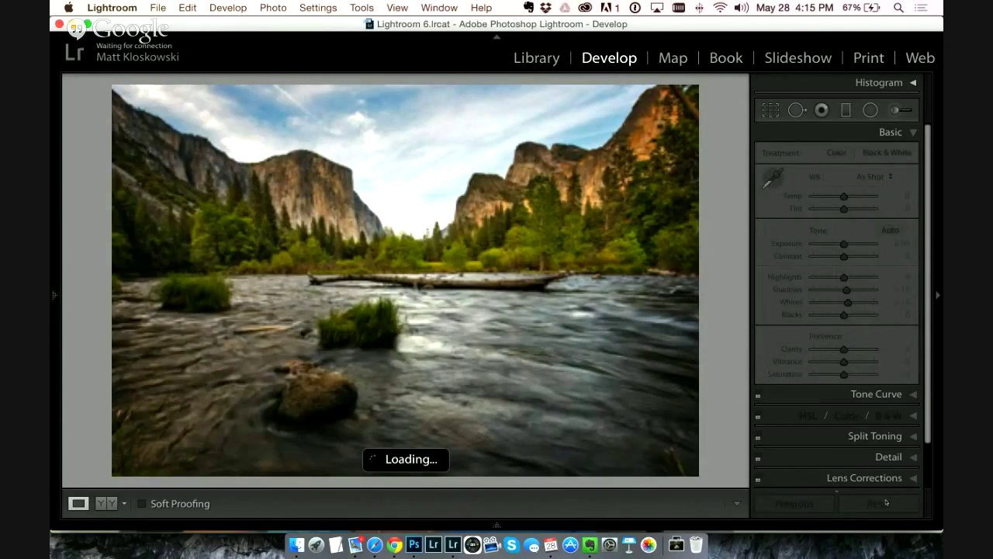
left_click(886, 503)
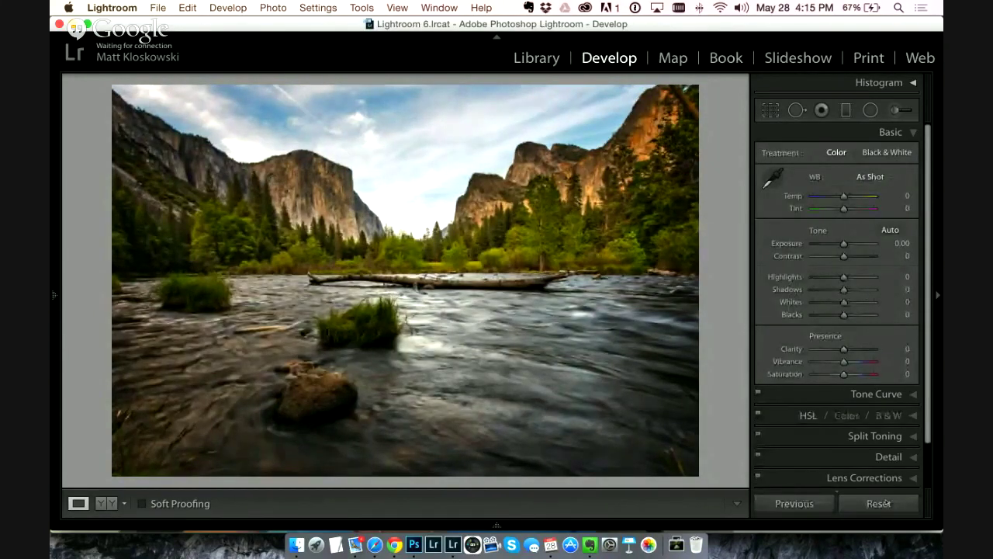
mouse_move(557, 521)
left_click(557, 494)
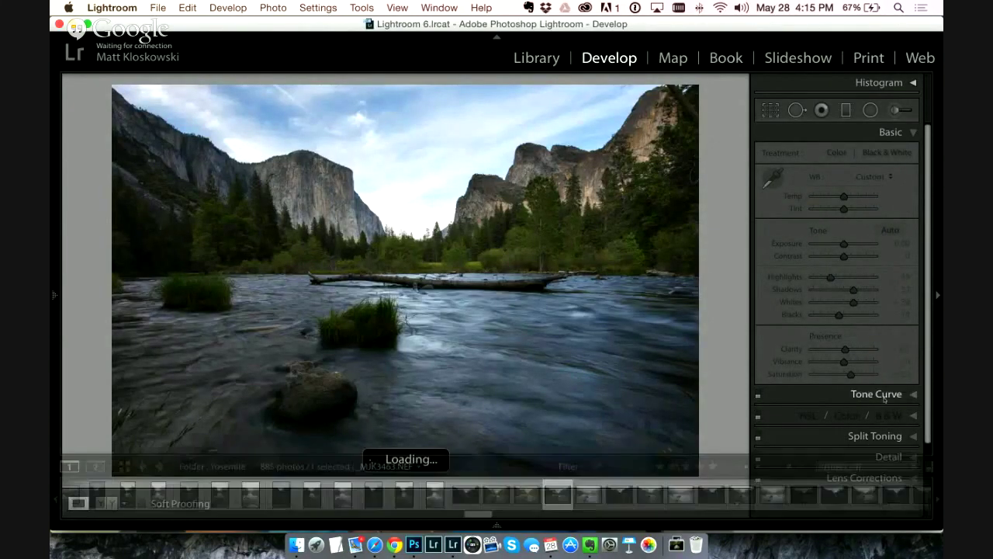
scroll(891, 442, "down", 3)
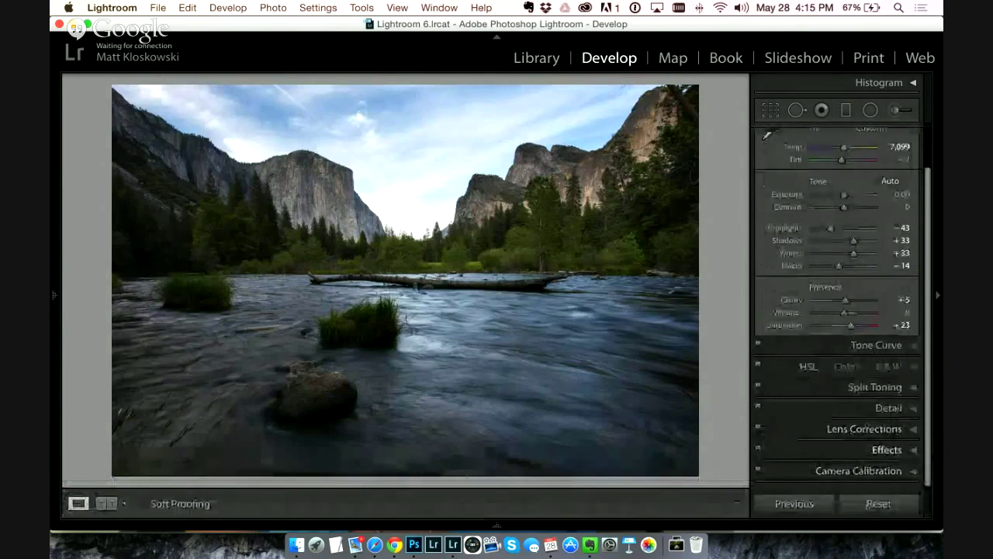
left_click(878, 502)
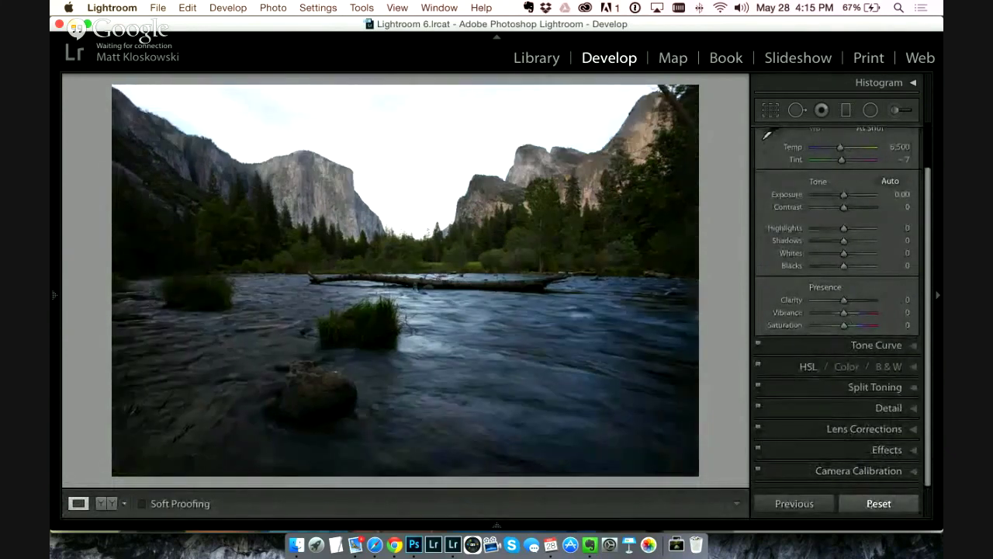
Step: Compare the finished golden-hour copy side by side with the reset raw original in the Library's Compare view, hiding the surrounding panels
mouse_move(504, 524)
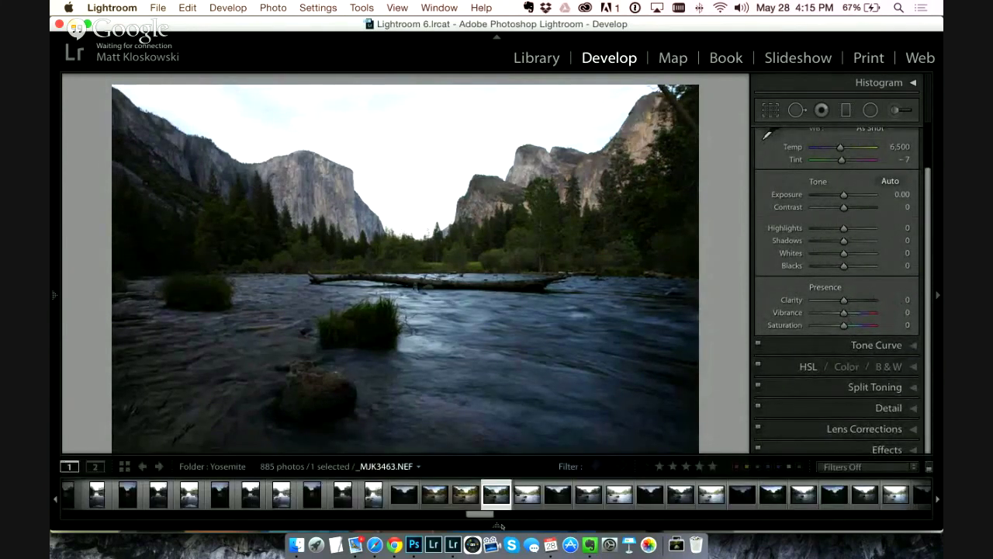
left_click(436, 495)
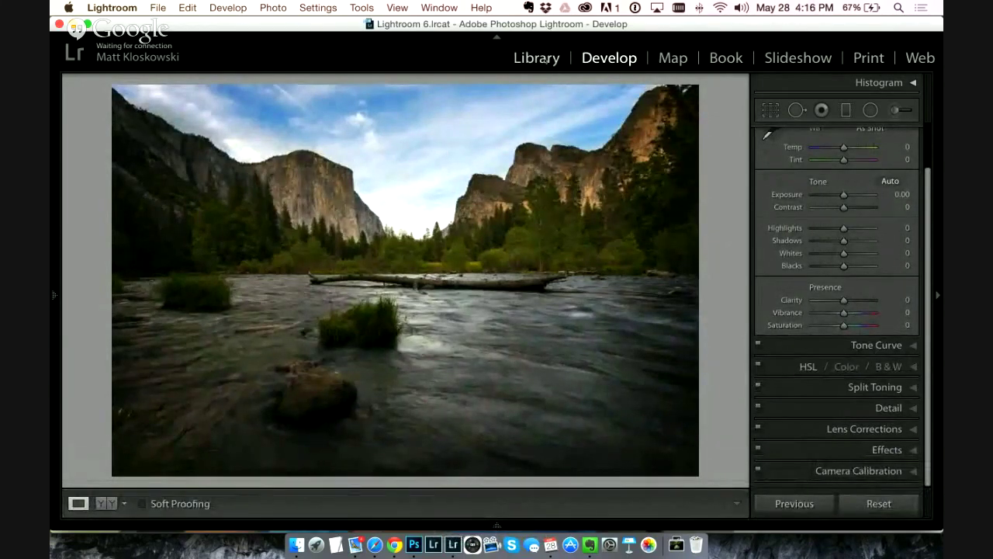
key("e")
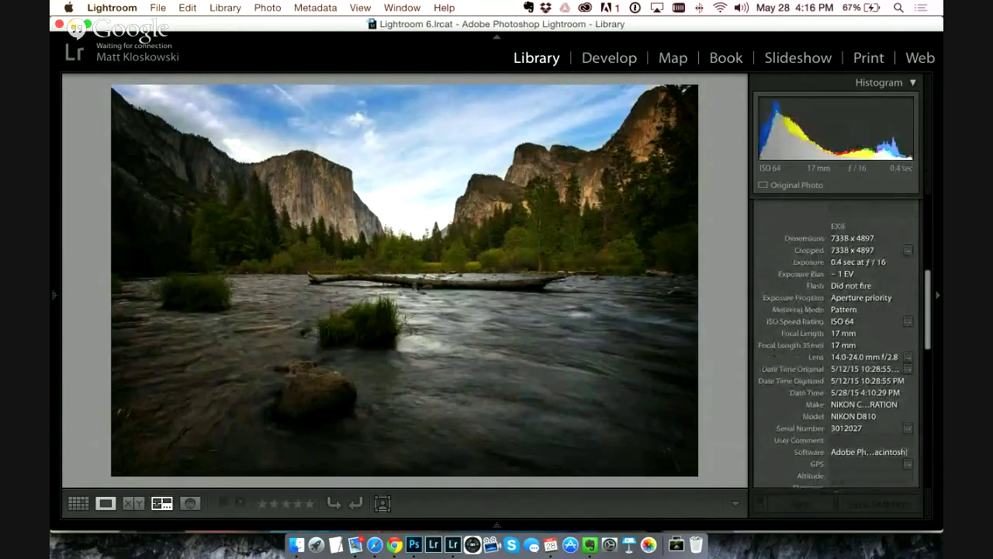
left_click(134, 503)
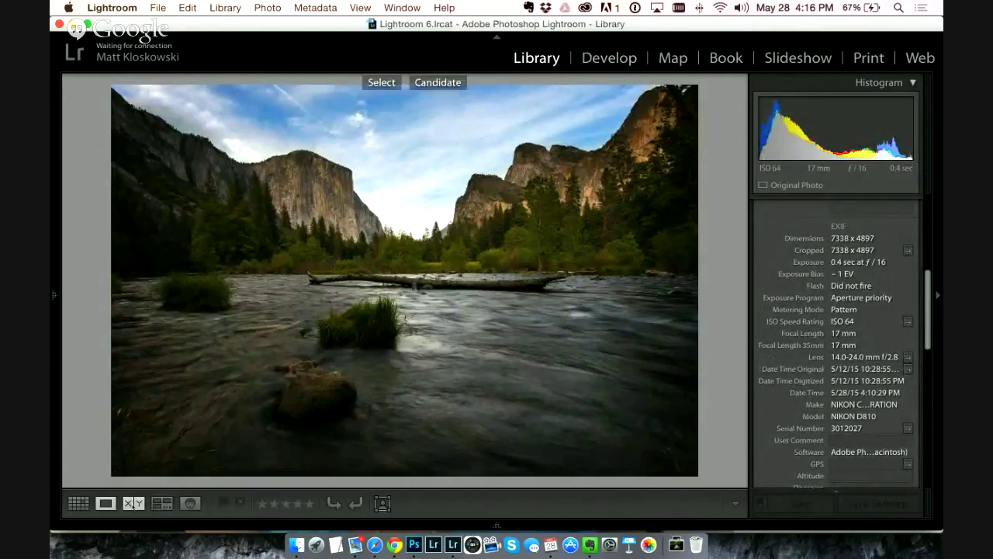
key("shift+Tab")
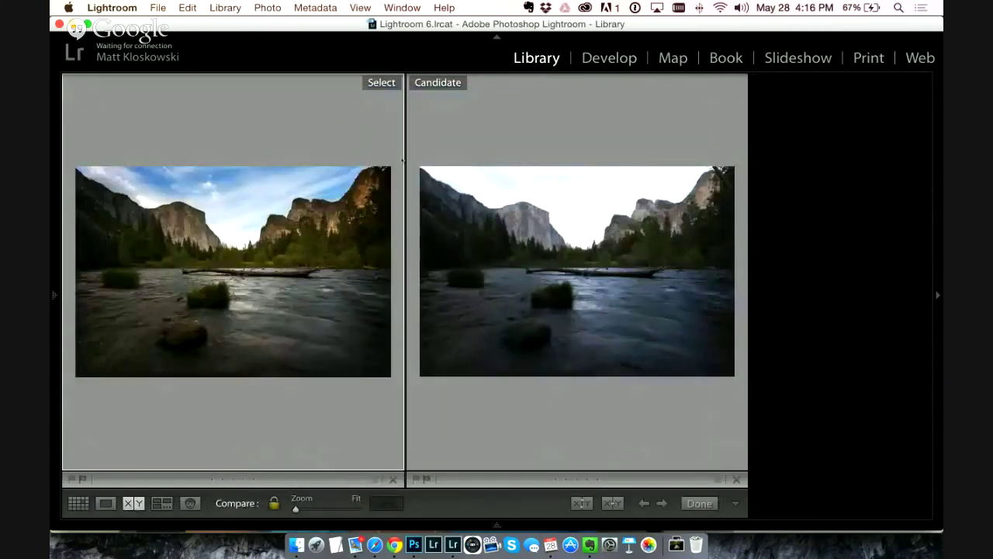
Step: View the two compared photos in full Lights Out mode, and switch to the Hangouts page in Safari
key("l")
key("l")
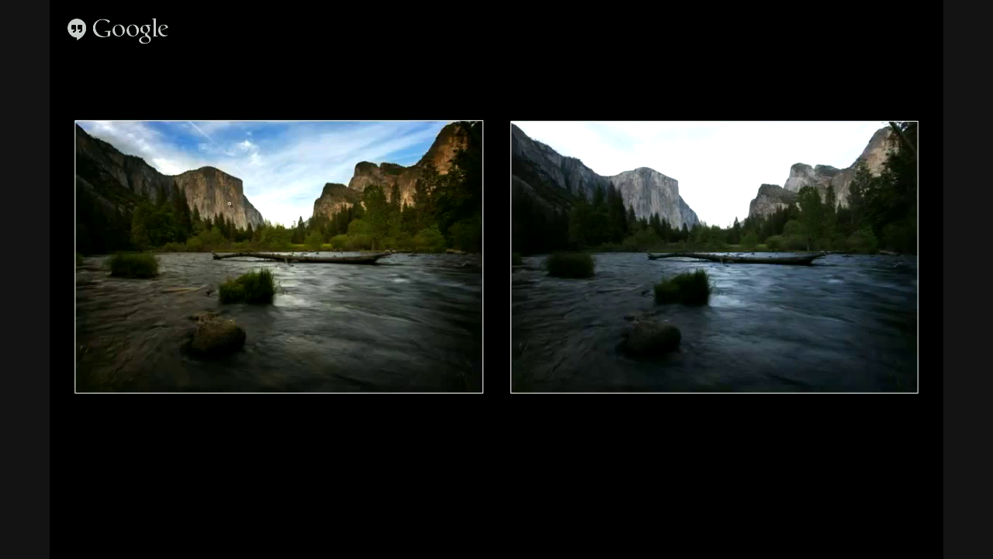
key("super+Tab")
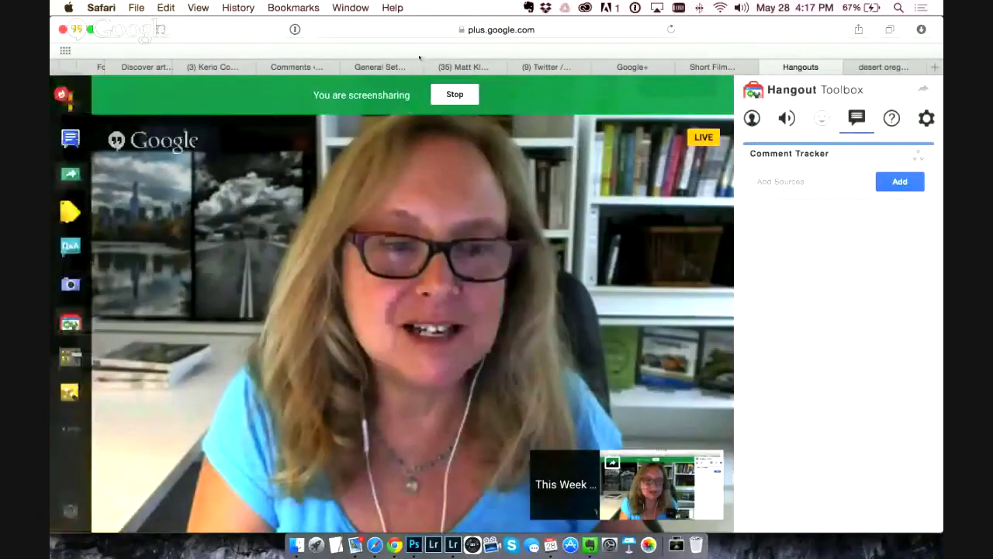